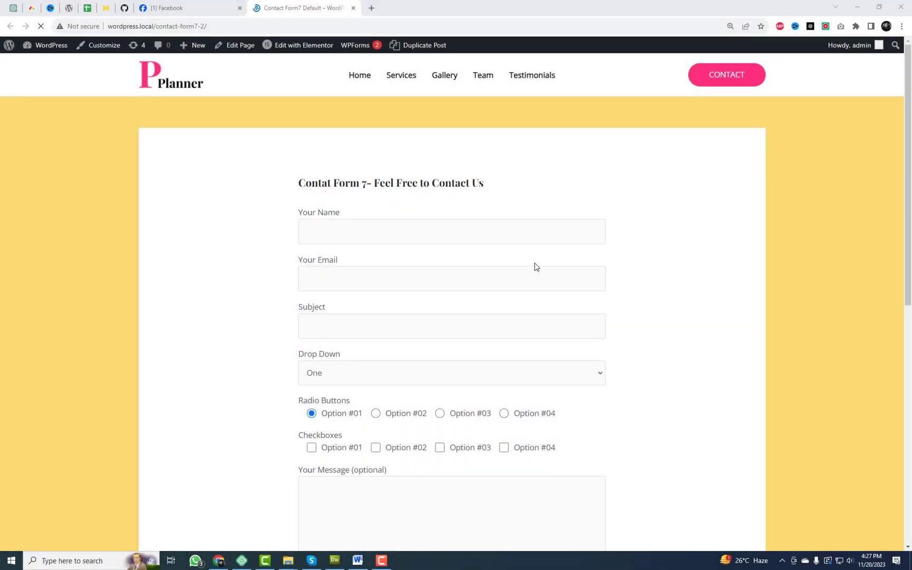
# Enter a test name and a test e-mail address in the contact form.
pyautogui.scroll(-2, 681, 288)
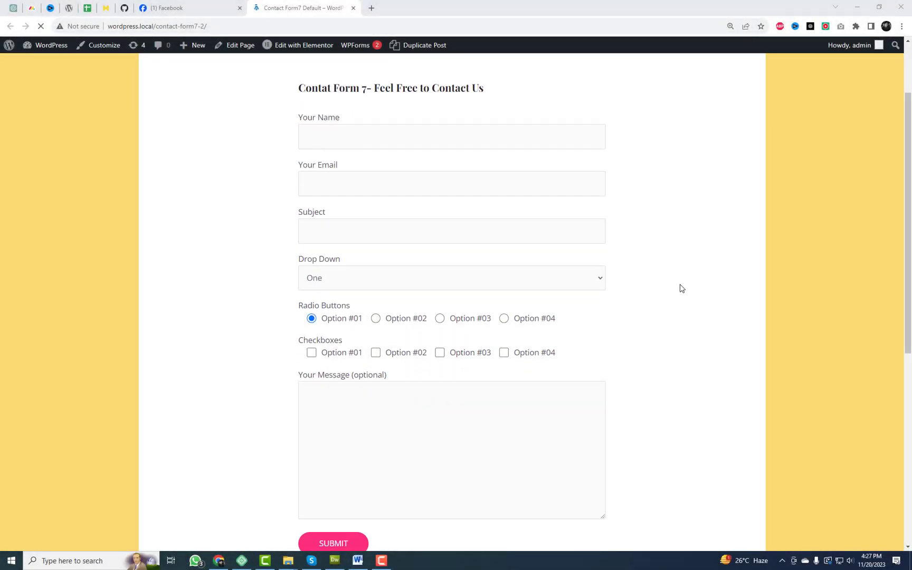
pyautogui.click(340, 136)
pyautogui.write('name')
pyautogui.press('Tab')
pyautogui.write('hid@')
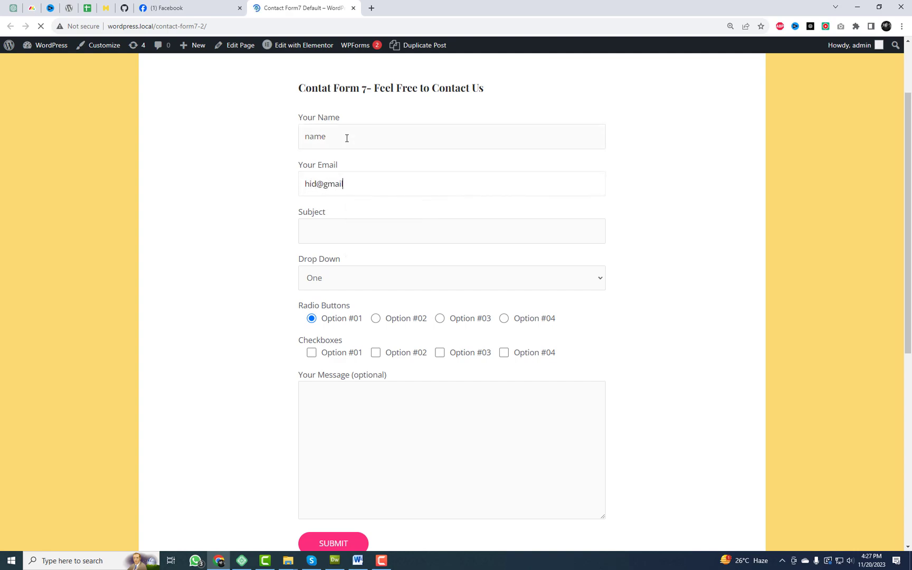
# Tick checkbox Option #01, choose radio Option #03 and start the message.
pyautogui.click(341, 236)
pyautogui.scroll(-2, 573, 314)
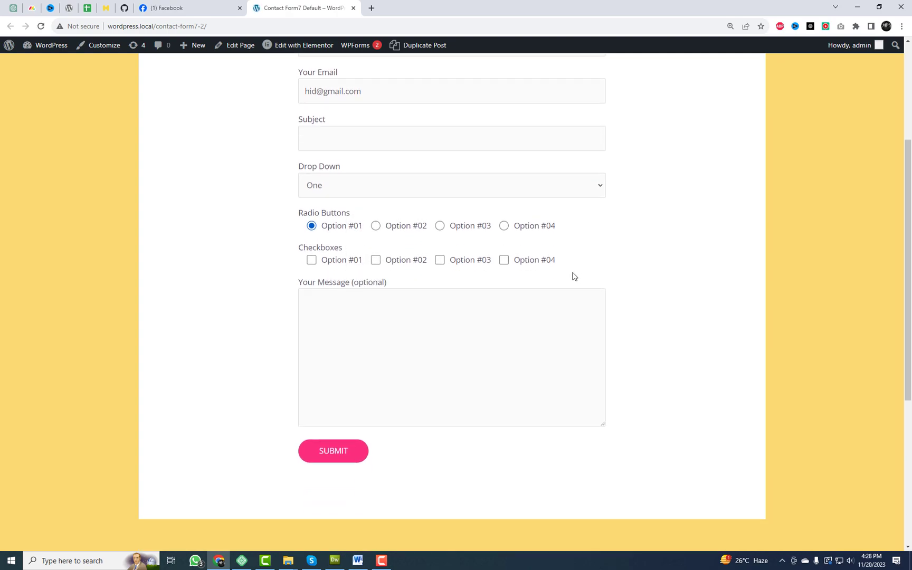
pyautogui.click(312, 260)
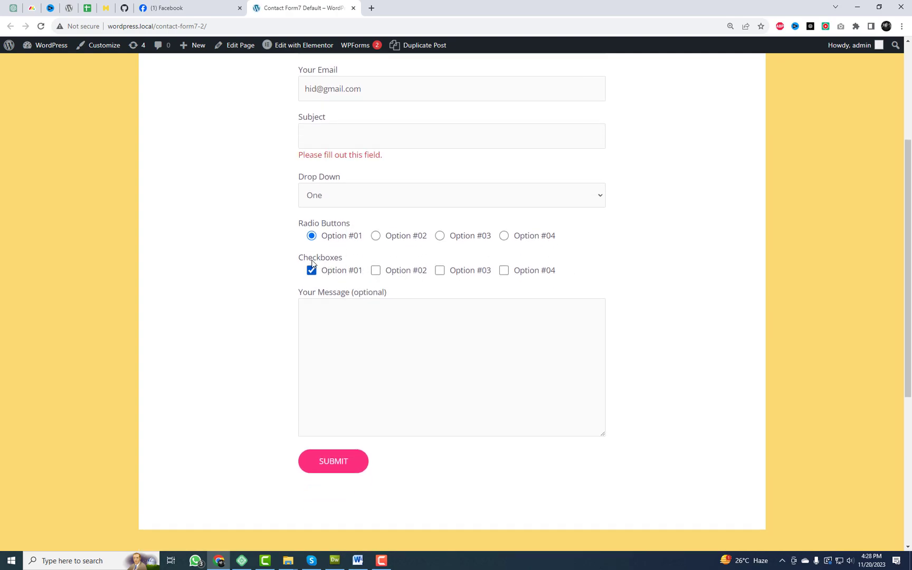
pyautogui.click(375, 235)
pyautogui.click(442, 237)
pyautogui.click(407, 320)
# Highlight the entered e-mail address and the required-field warning under Subject.
pyautogui.scroll(3, 409, 333)
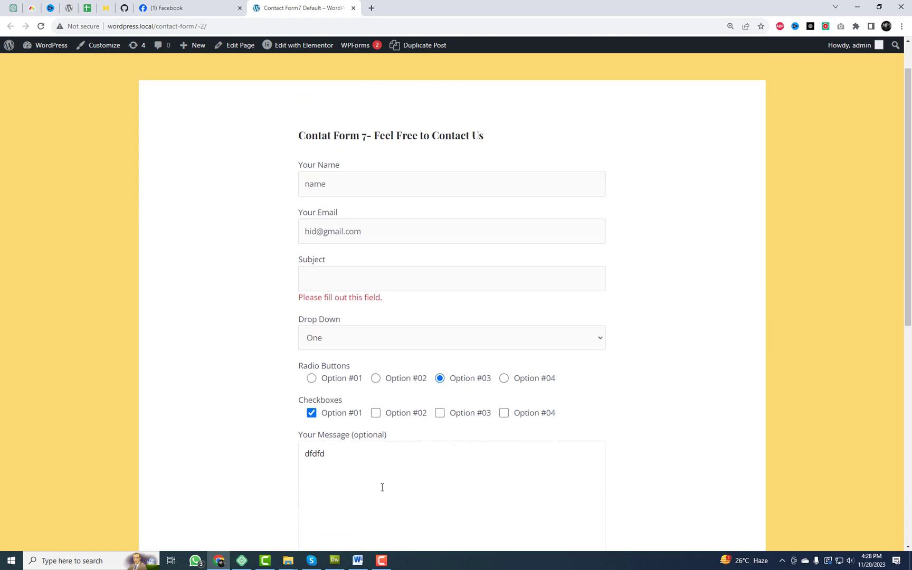
pyautogui.moveTo(380, 236); pyautogui.dragTo(288, 238)
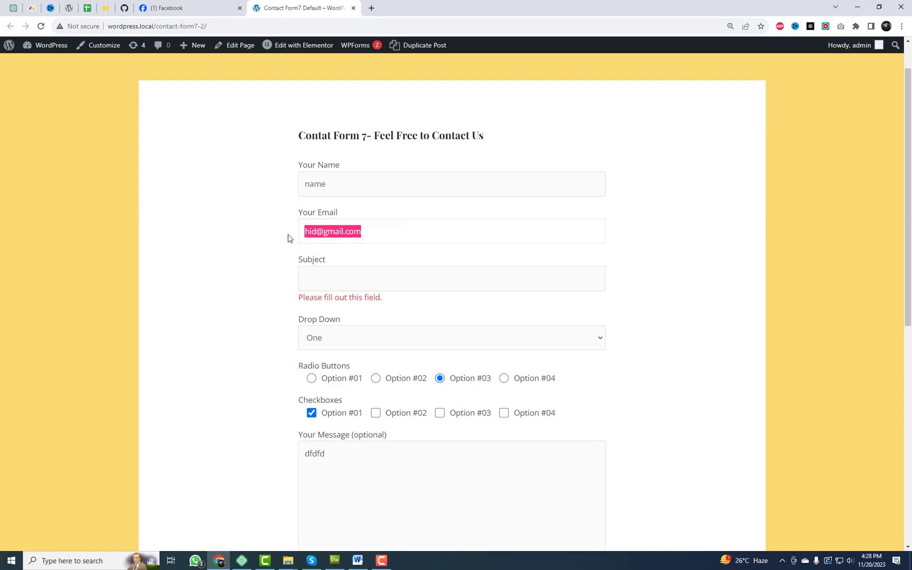
pyautogui.moveTo(395, 299); pyautogui.dragTo(298, 299)
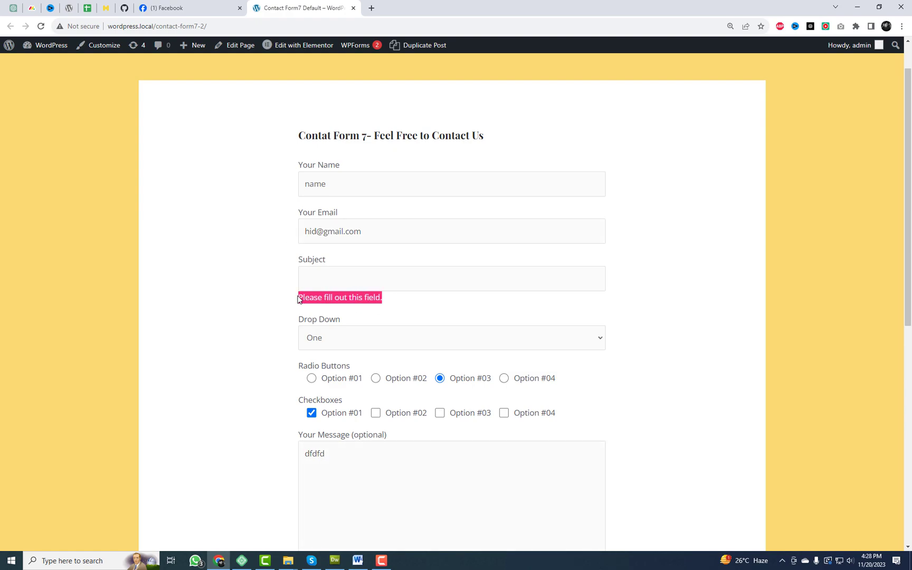
pyautogui.scroll(-2, 599, 320)
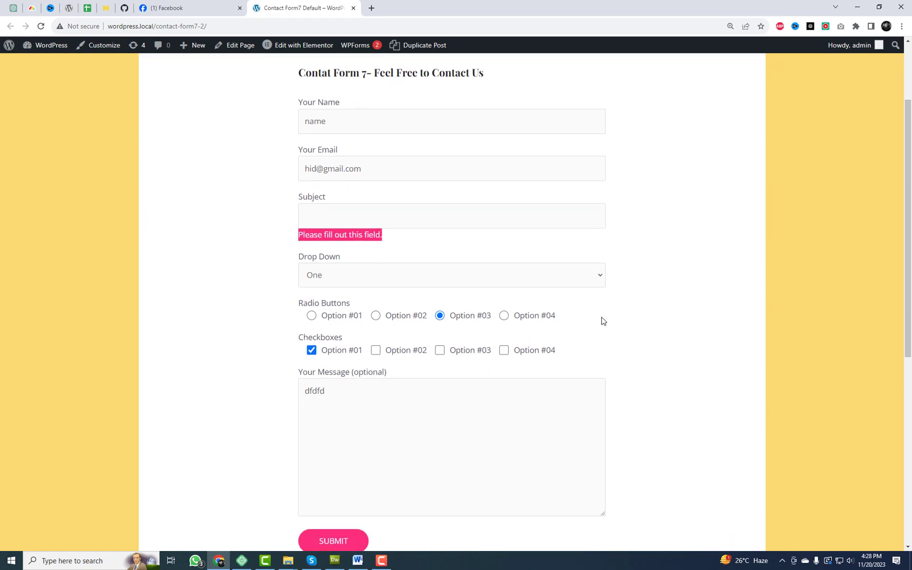
pyautogui.scroll(1, 602, 321)
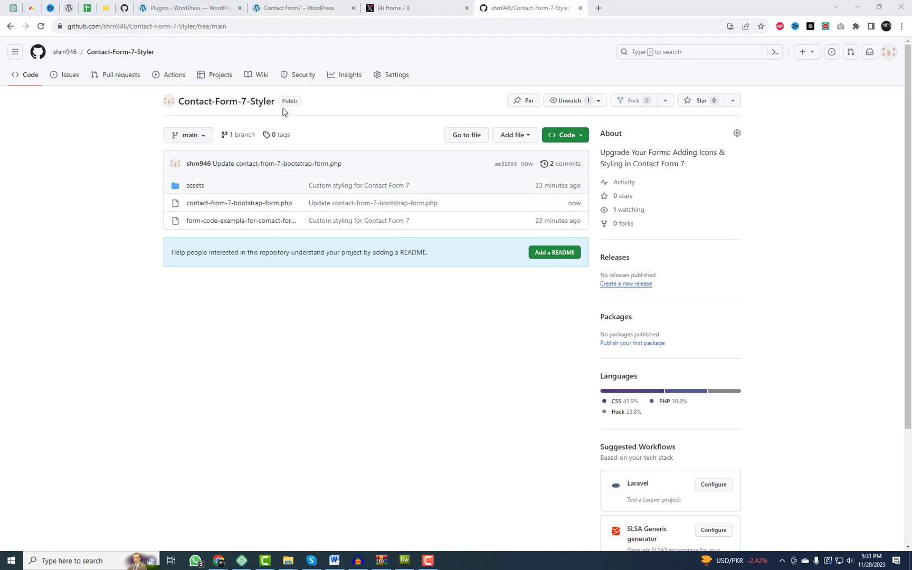
# Open contact-from-7-bootstrap-form.php and highlight the WPCF7_AUTOP block on lines 10–12.
pyautogui.moveTo(280, 109); pyautogui.dragTo(170, 123)
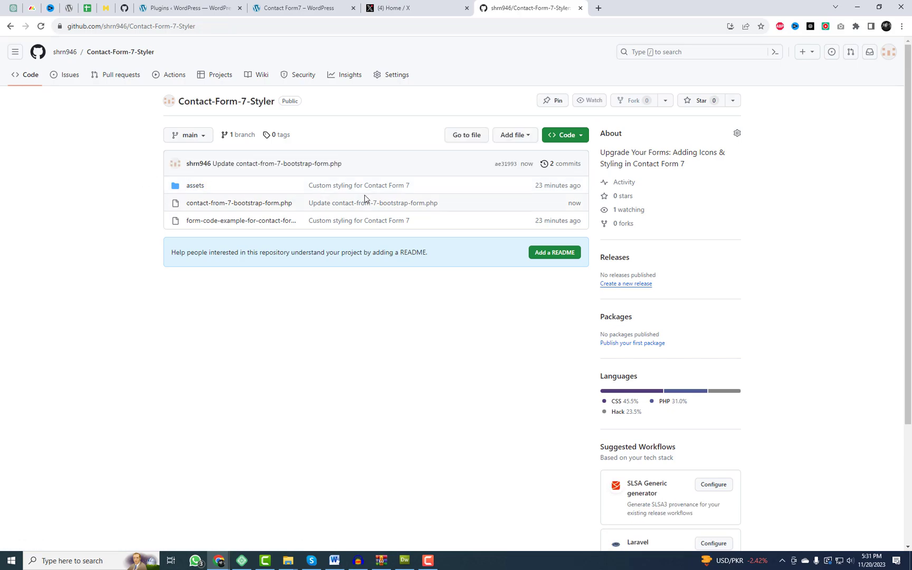
pyautogui.click(249, 204)
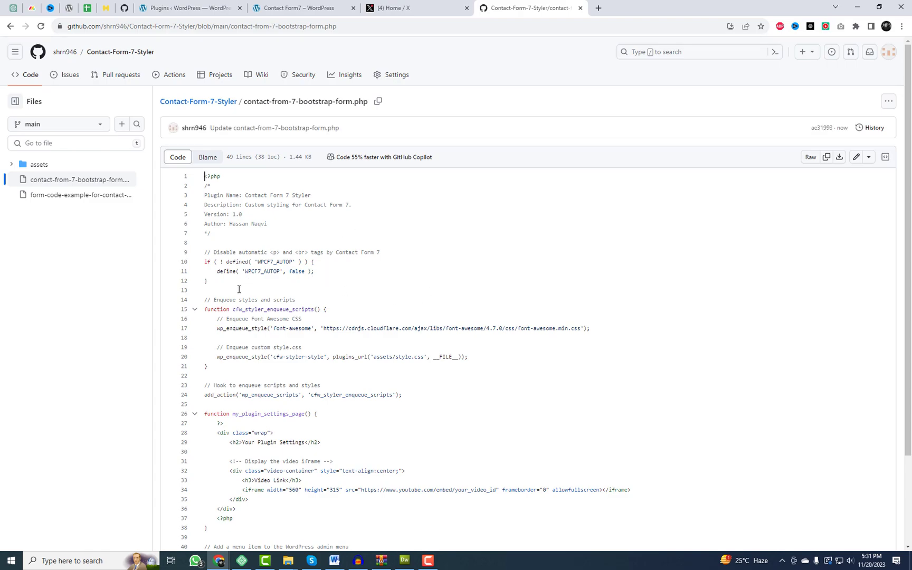
pyautogui.moveTo(239, 289); pyautogui.dragTo(205, 263)
pyautogui.scroll(-1, 257, 281)
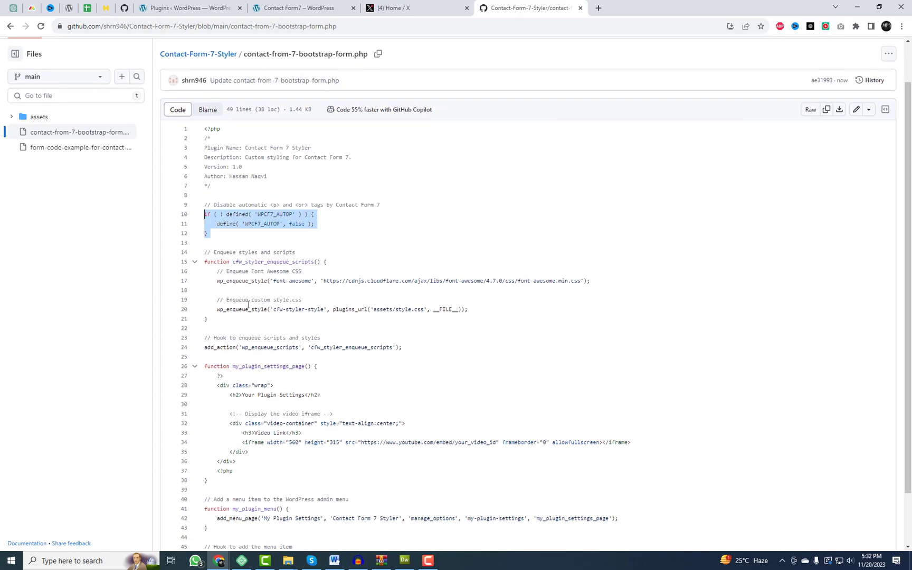
# Highlight the enqueue styles function on lines 14–21.
pyautogui.click(218, 320)
pyautogui.moveTo(220, 318); pyautogui.dragTo(203, 255)
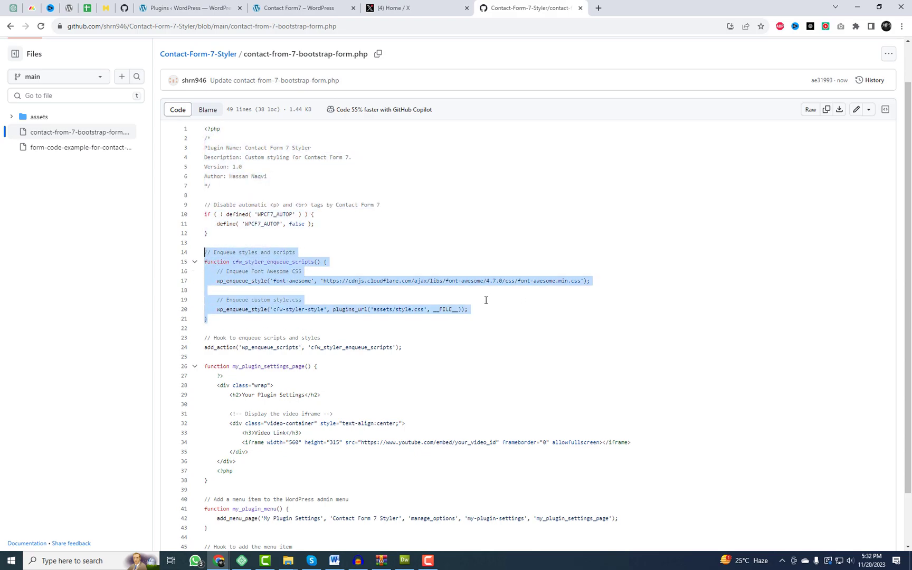
pyautogui.scroll(-1, 487, 300)
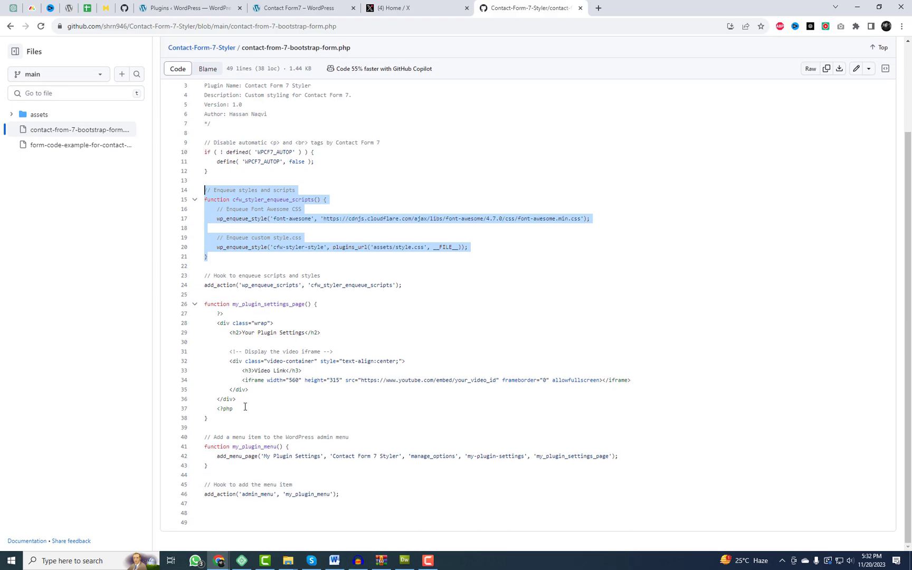
pyautogui.scroll(2, 285, 376)
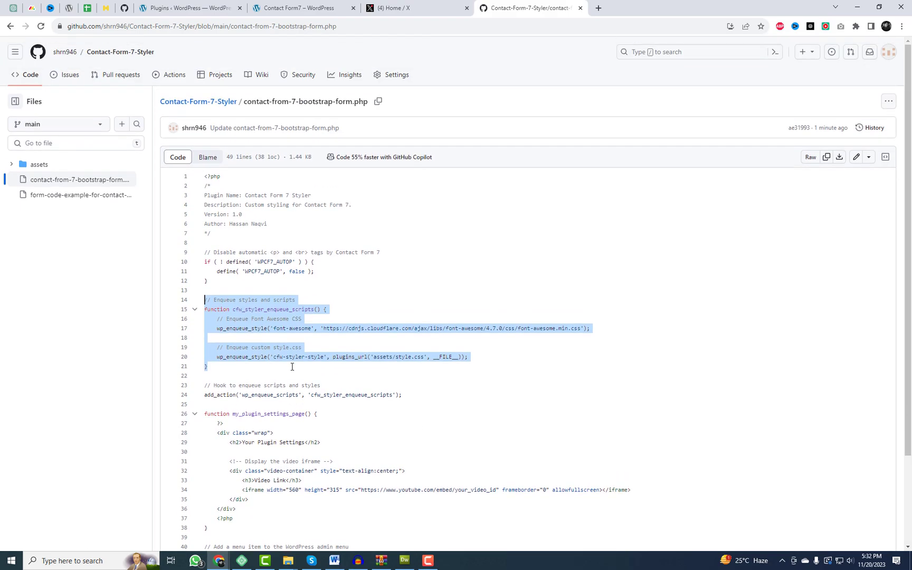
# View assets/style.css in the Contact-Form-7-Styler repository.
pyautogui.click(223, 108)
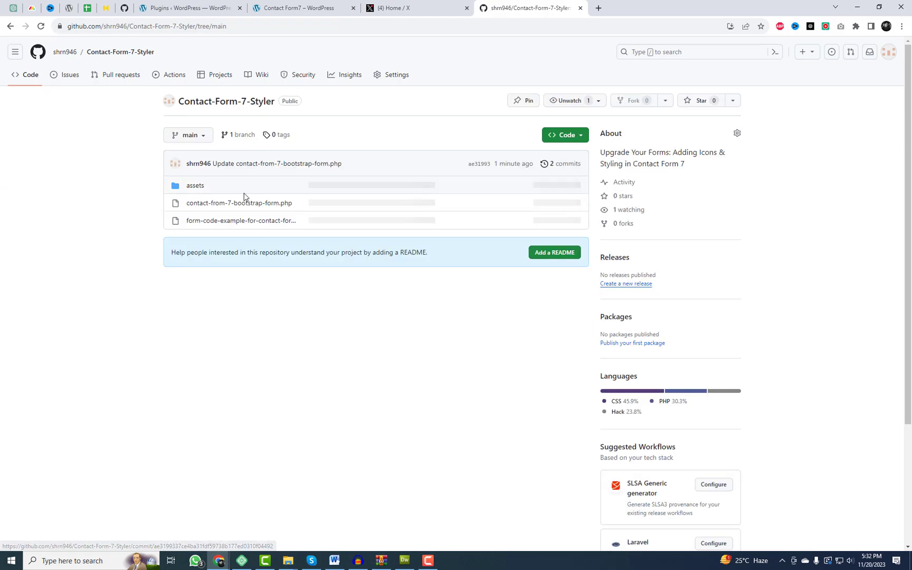
pyautogui.click(199, 191)
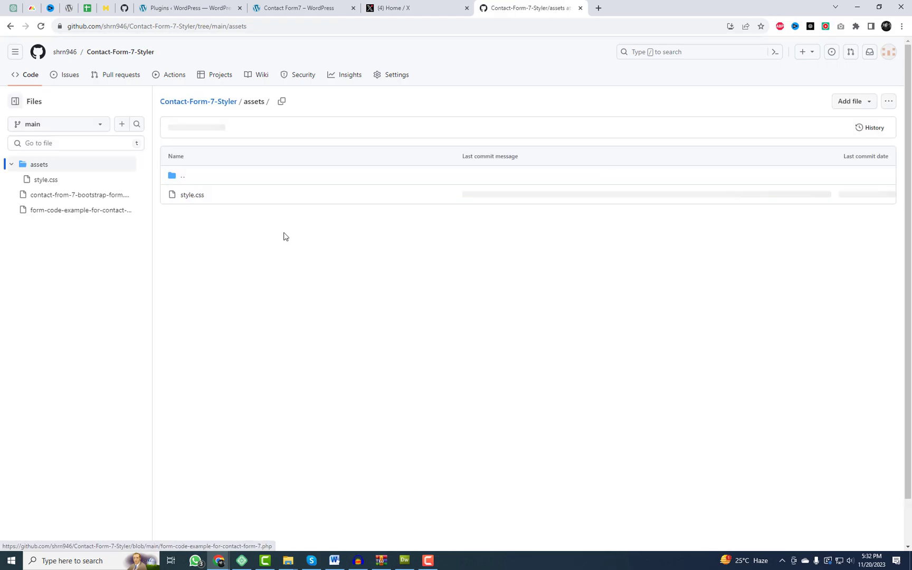
pyautogui.click(193, 195)
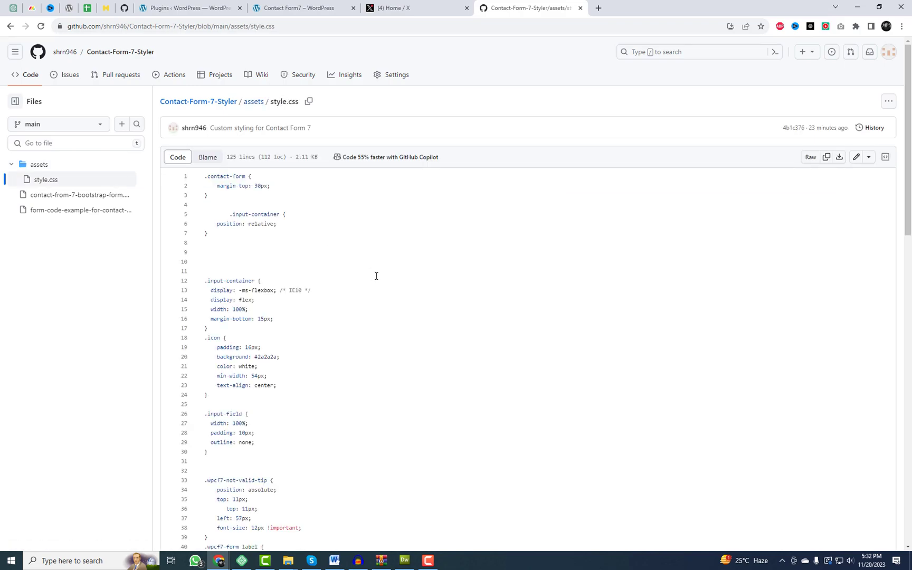
# Download the whole repository as a ZIP from the Code menu.
pyautogui.click(219, 110)
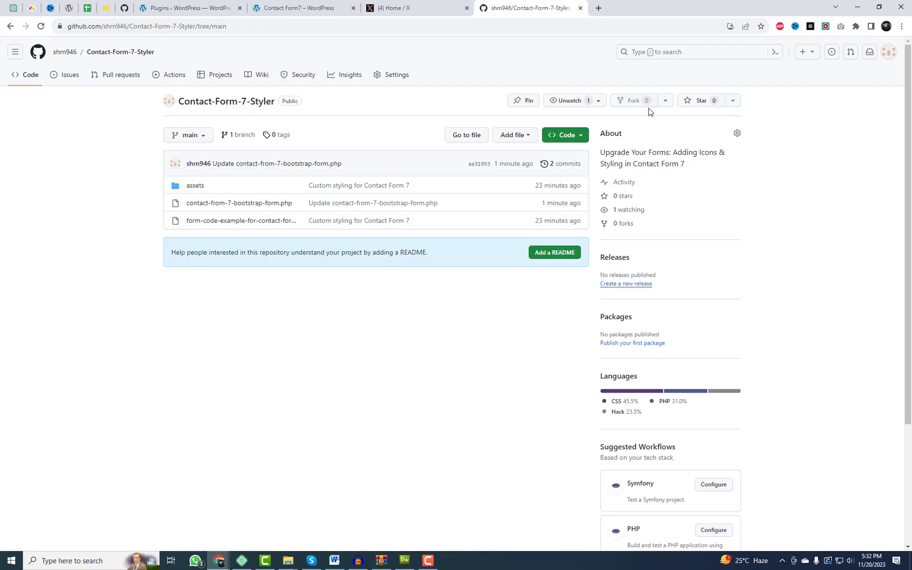
pyautogui.click(581, 136)
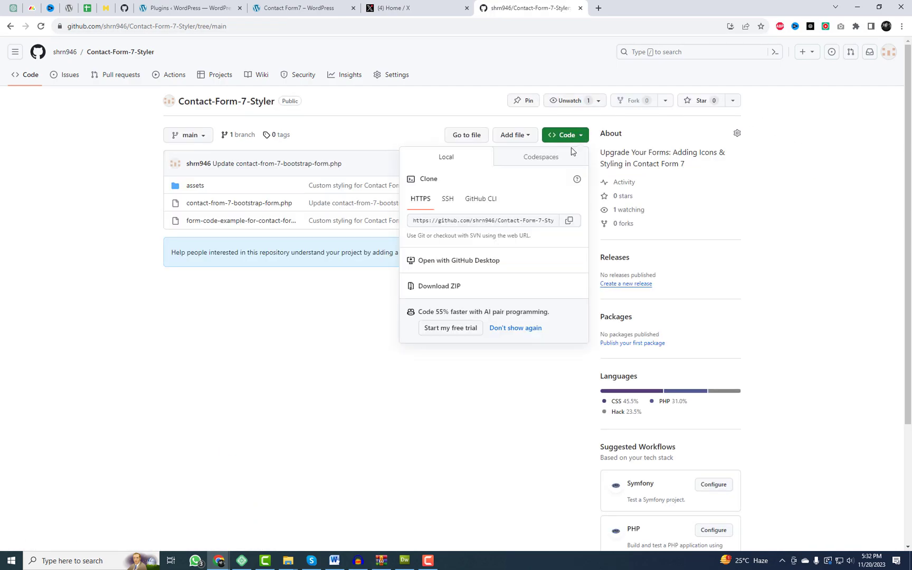
pyautogui.click(458, 288)
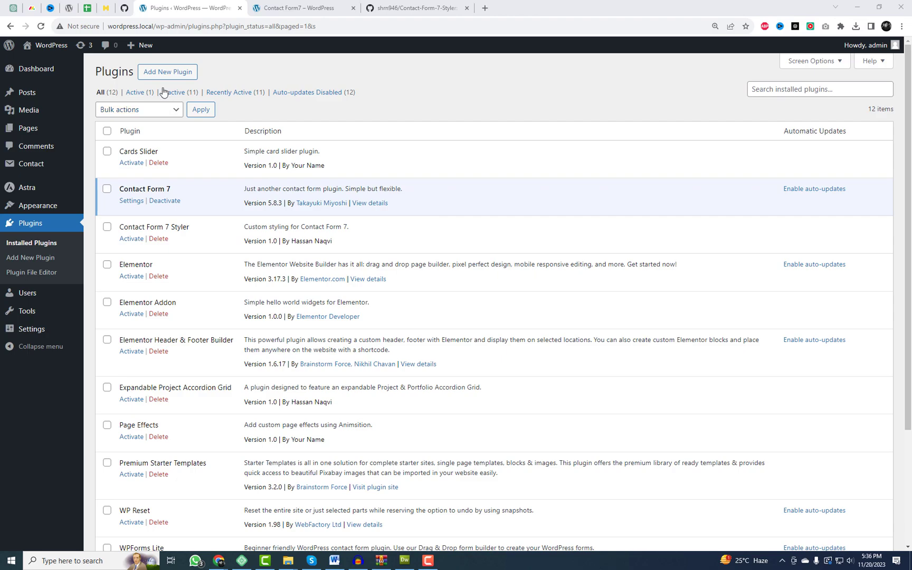
# Upload Contact-Form-7-Styler-main.zip as a new plugin, install it and activate it.
pyautogui.click(165, 93)
pyautogui.click(165, 79)
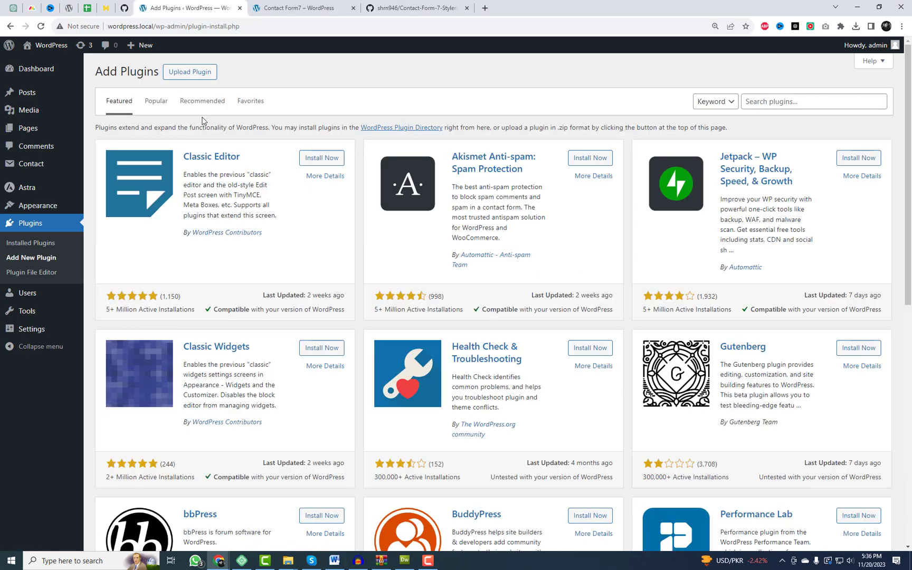
pyautogui.click(195, 79)
pyautogui.click(409, 172)
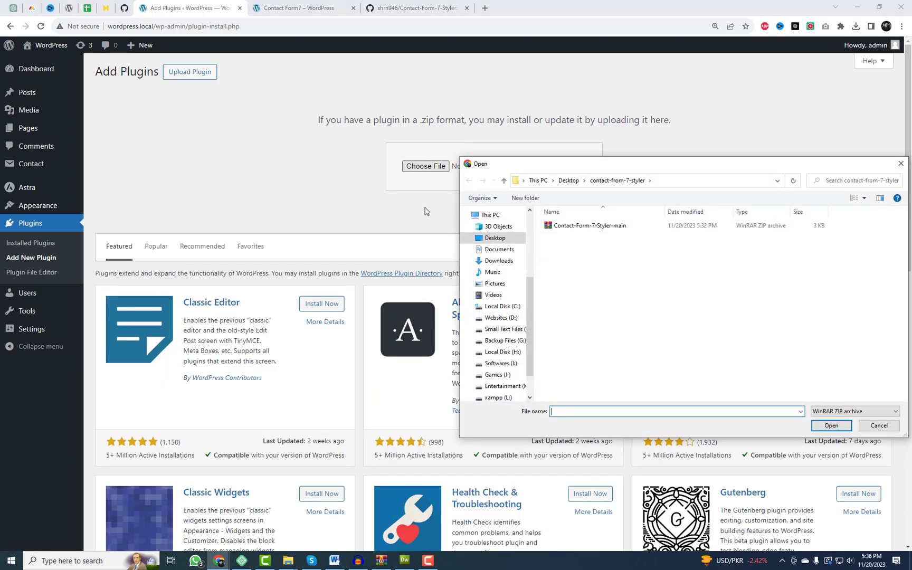
pyautogui.click(606, 227)
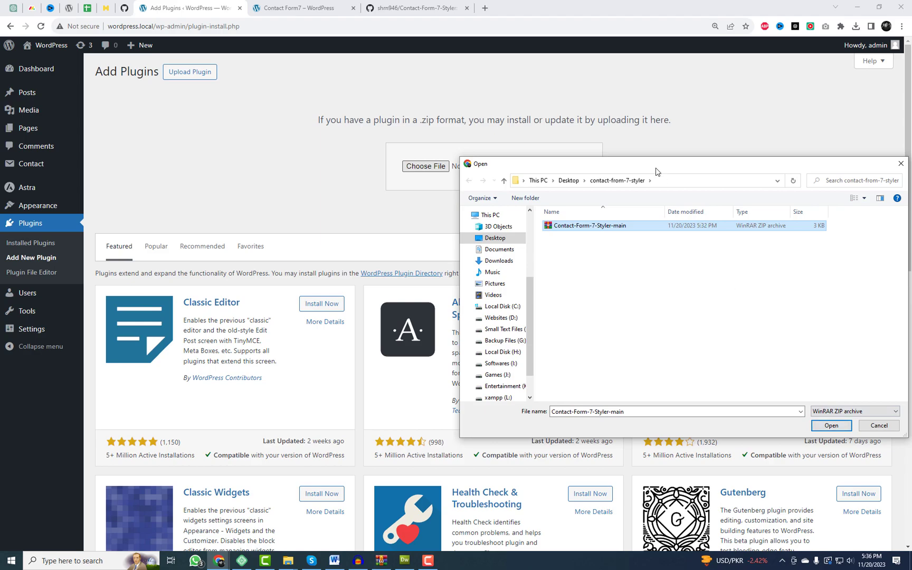
pyautogui.click(830, 425)
pyautogui.click(556, 168)
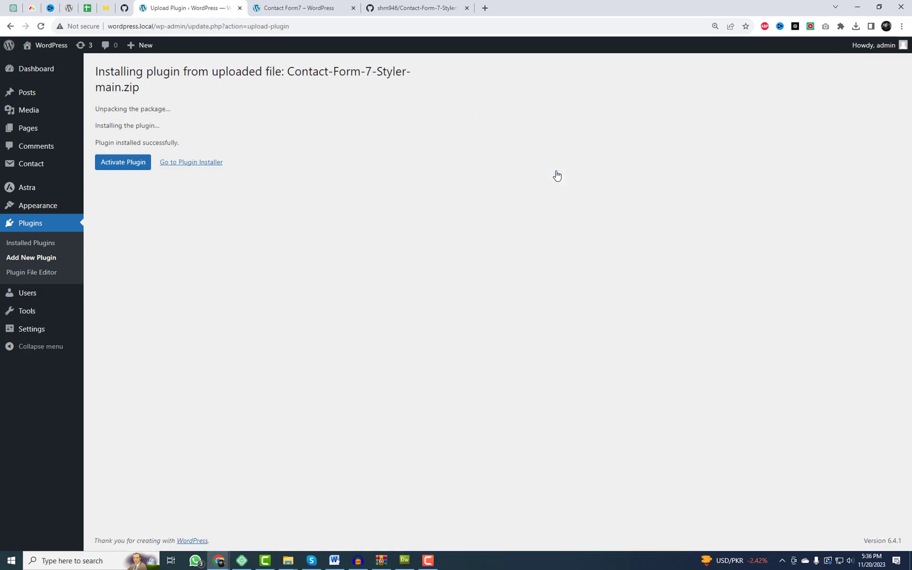
pyautogui.click(121, 163)
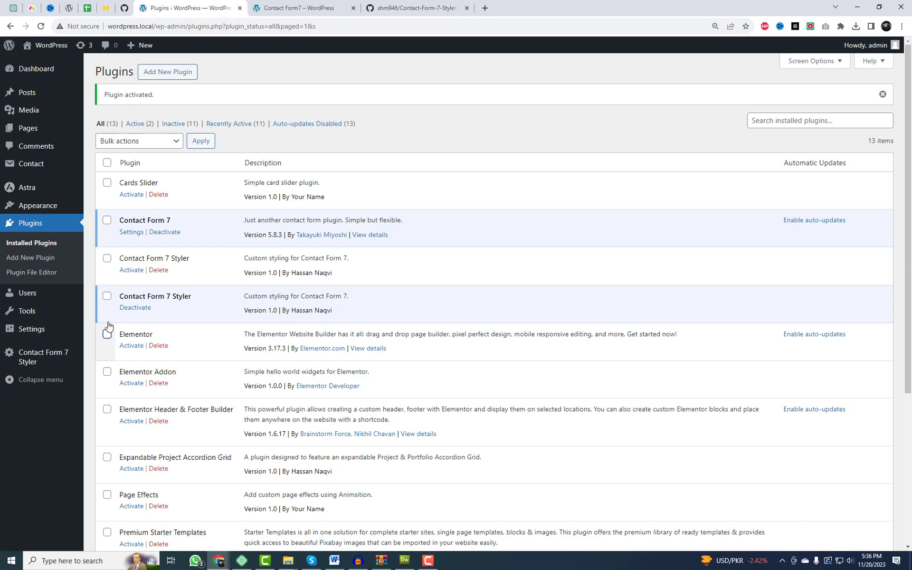
# Delete the older inactive Contact Form 7 Styler copy and reload the plugins page.
pyautogui.click(159, 270)
pyautogui.click(498, 79)
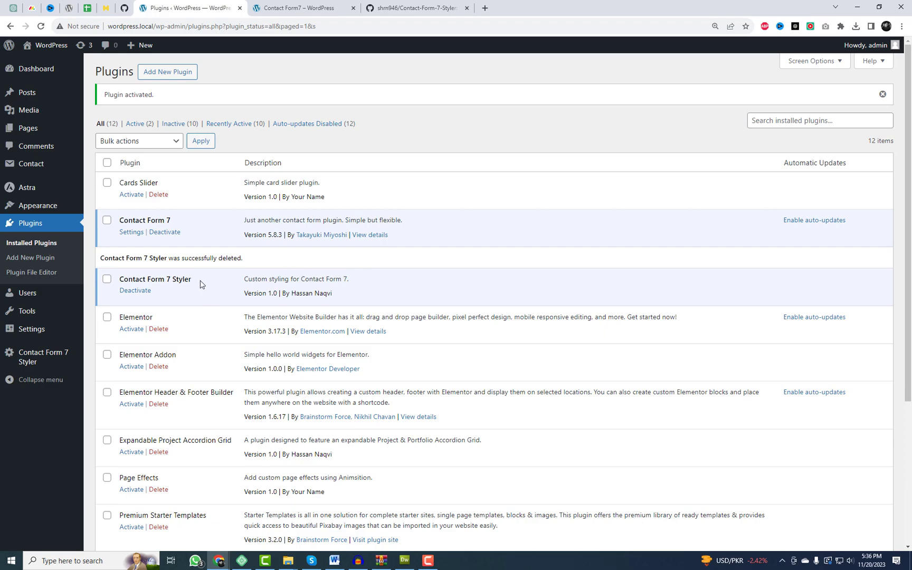
pyautogui.moveTo(193, 284); pyautogui.dragTo(118, 283)
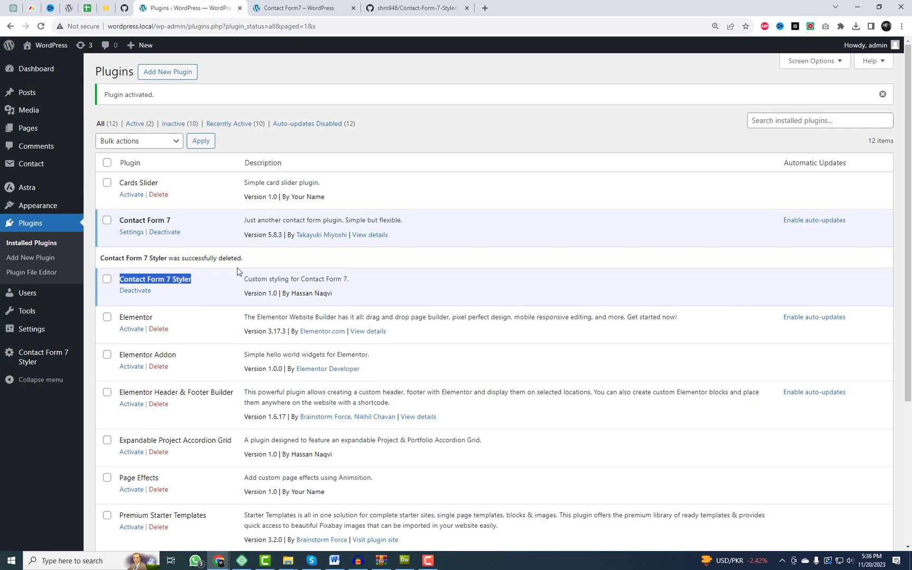
pyautogui.rightClick(364, 71)
pyautogui.click(384, 94)
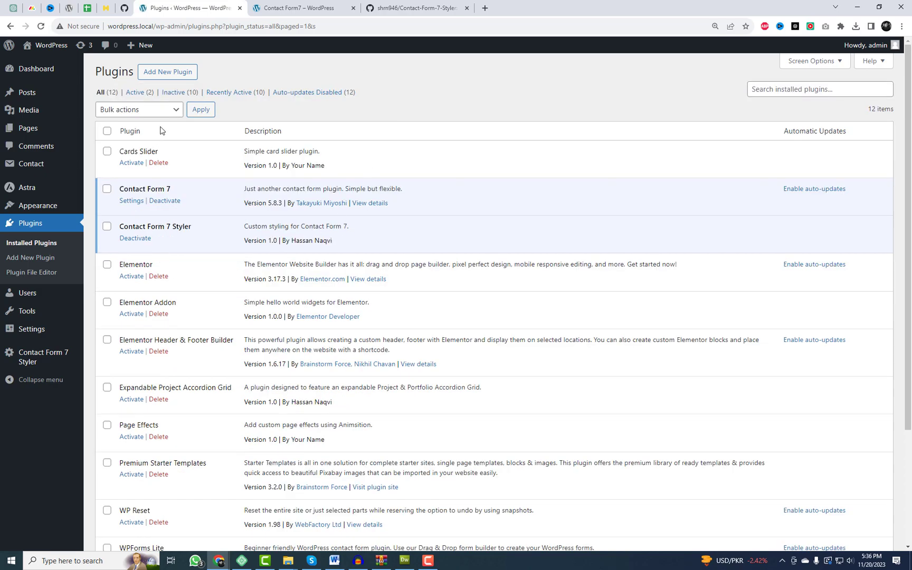
# Deactivate and delete the active Contact Form 7 Styler, then reload the page.
pyautogui.click(137, 240)
pyautogui.click(158, 270)
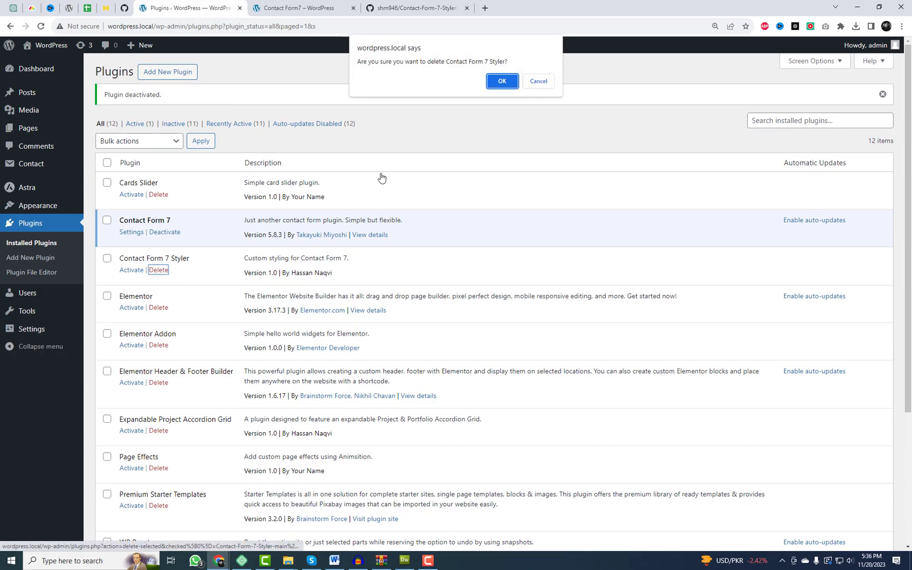
pyautogui.click(498, 81)
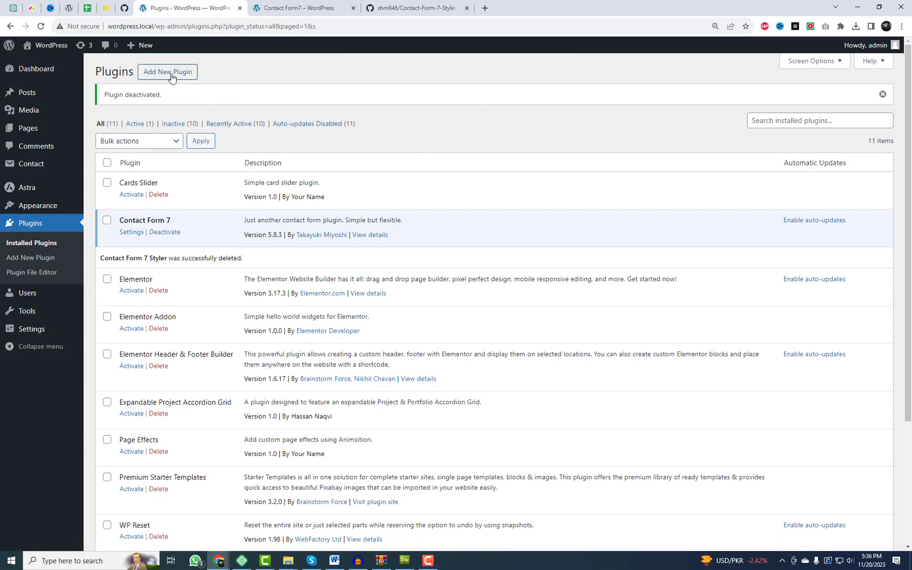
pyautogui.rightClick(275, 85)
pyautogui.click(310, 109)
# Upload Contact-Form-7-Styler-main.zip again, install it and activate the plugin.
pyautogui.click(186, 77)
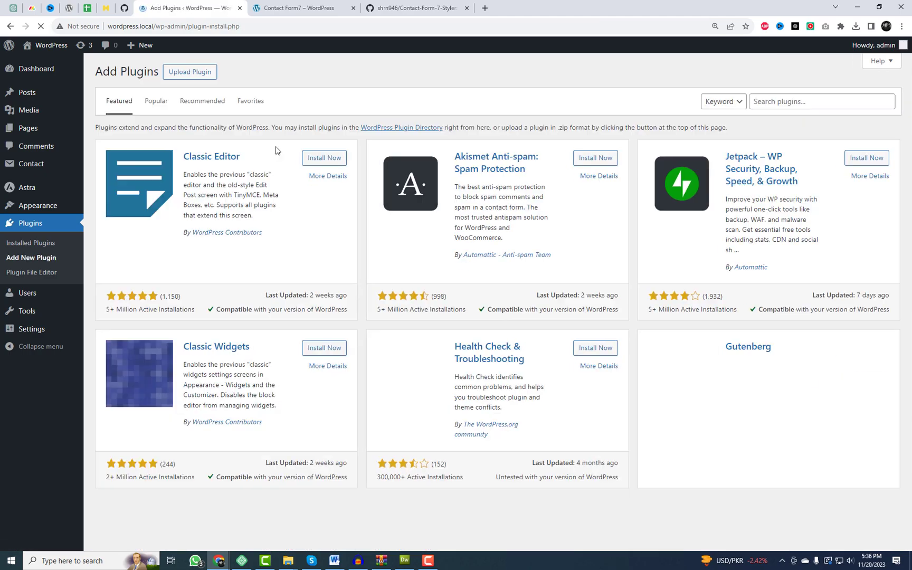
pyautogui.click(194, 73)
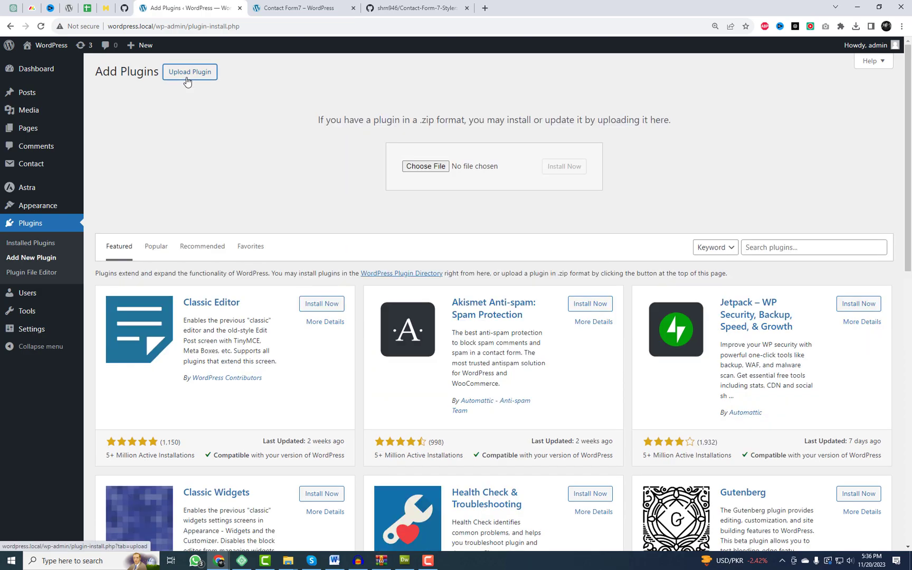
pyautogui.click(417, 168)
pyautogui.click(586, 226)
pyautogui.click(828, 426)
pyautogui.click(564, 166)
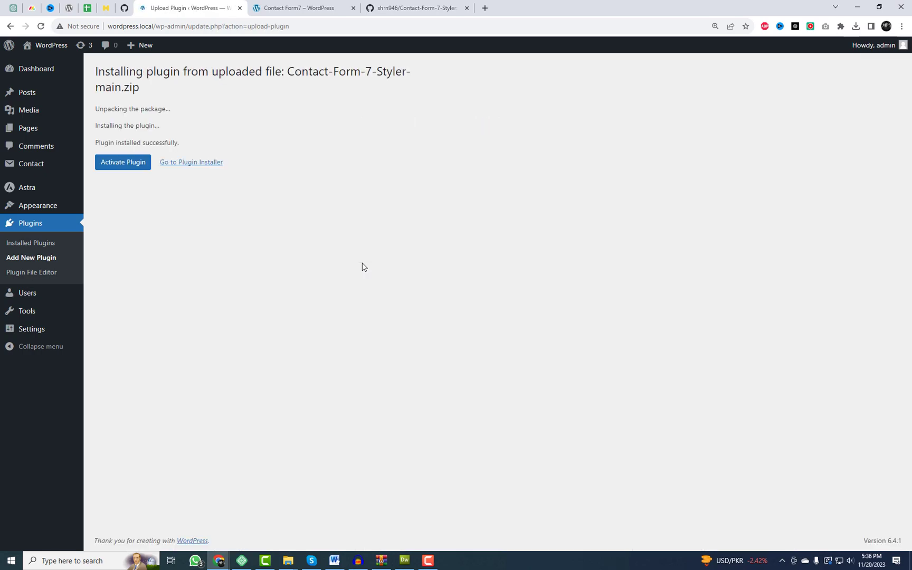
pyautogui.click(120, 163)
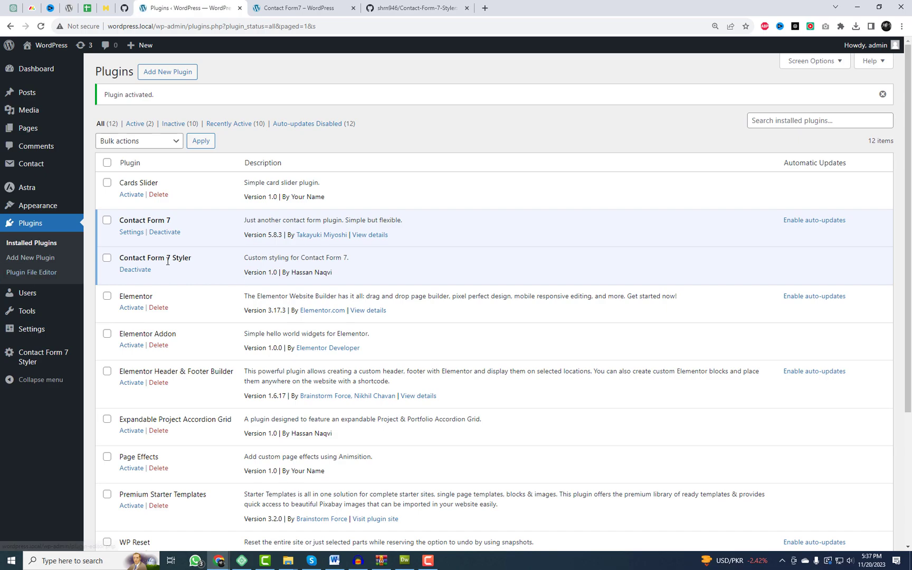
# Check the Contact Form 7 Styler settings page, then return to Installed Plugins.
pyautogui.moveTo(205, 260); pyautogui.dragTo(128, 256)
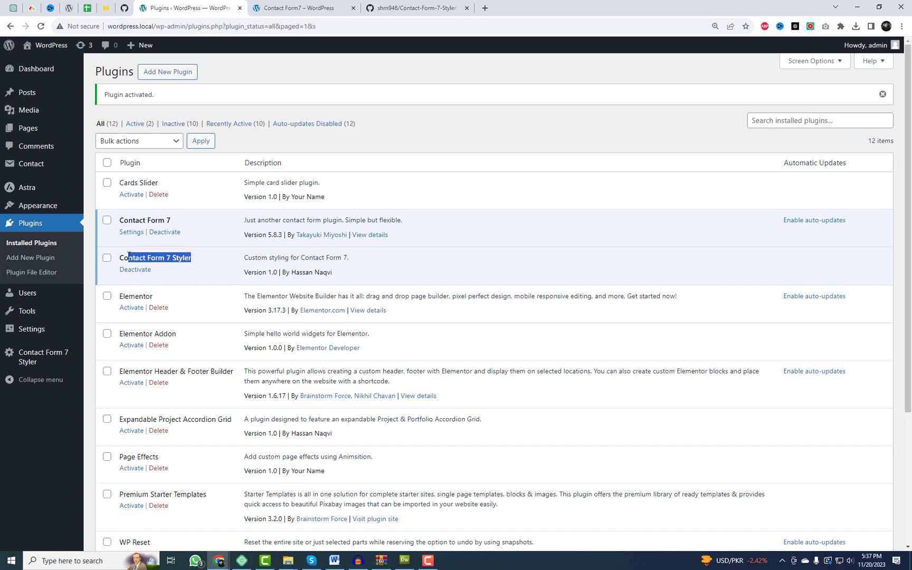
pyautogui.click(34, 359)
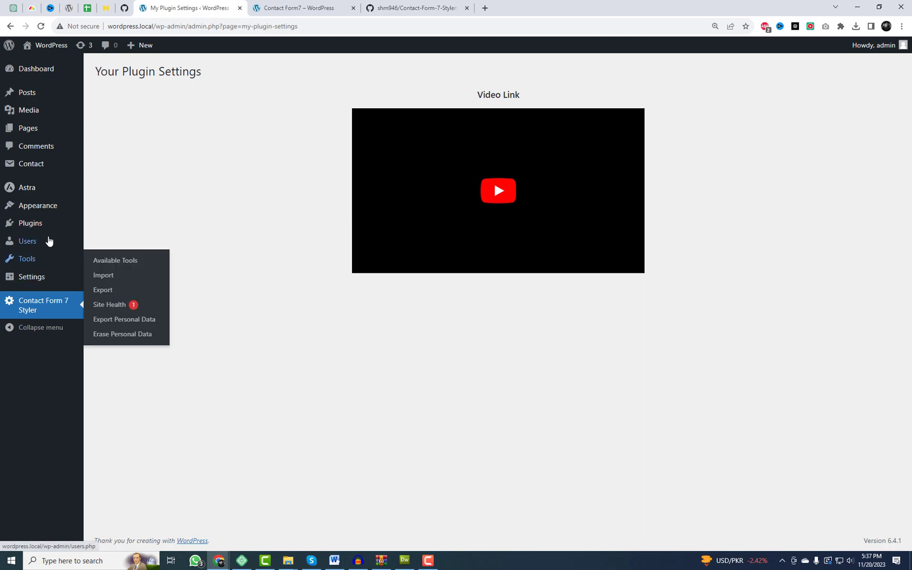
pyautogui.moveTo(41, 229)
pyautogui.click(113, 231)
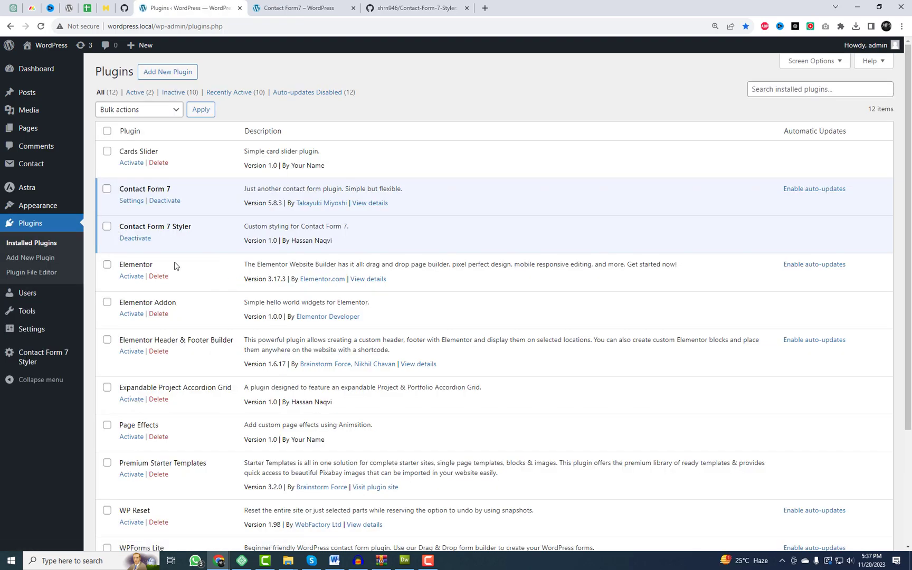
pyautogui.moveTo(197, 232); pyautogui.dragTo(123, 227)
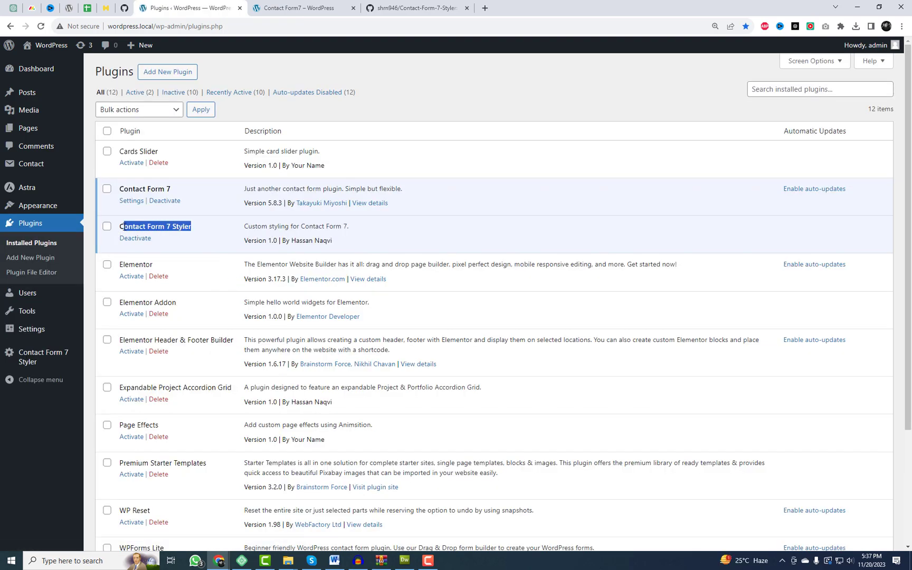
# Copy all the markup in form-code-example-for-contact-form-7.php on GitHub, then return to WordPress.
pyautogui.click(401, 6)
pyautogui.click(304, 310)
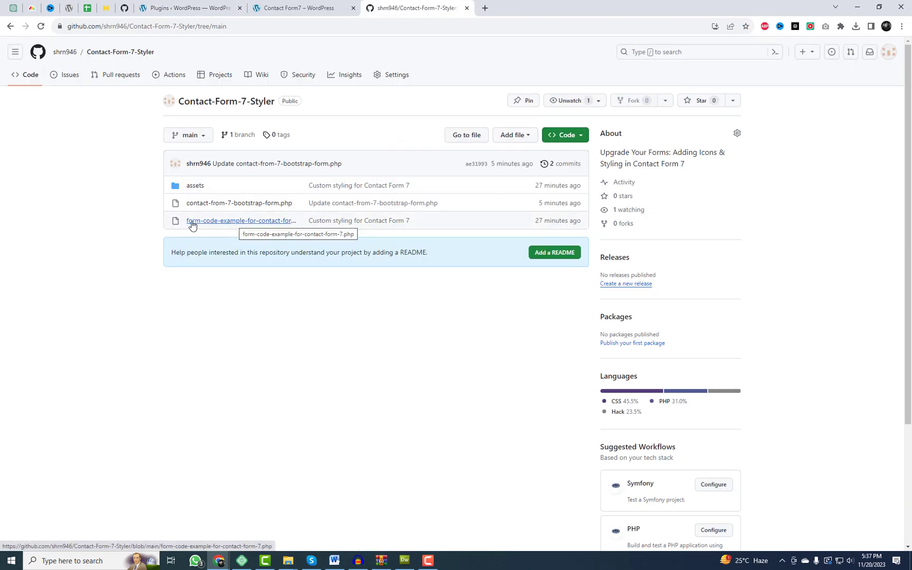
pyautogui.moveTo(187, 221); pyautogui.dragTo(291, 222)
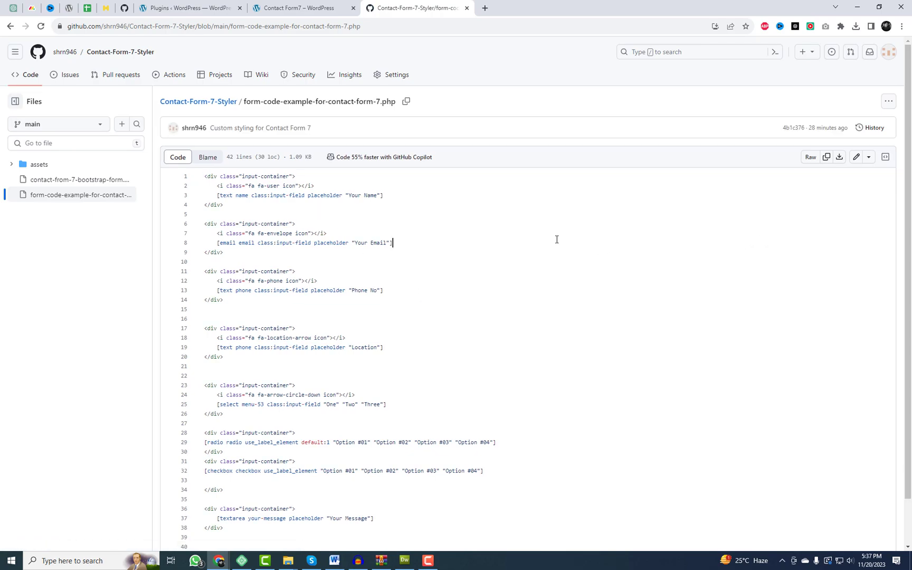
pyautogui.hotkey('ctrl', 'a')
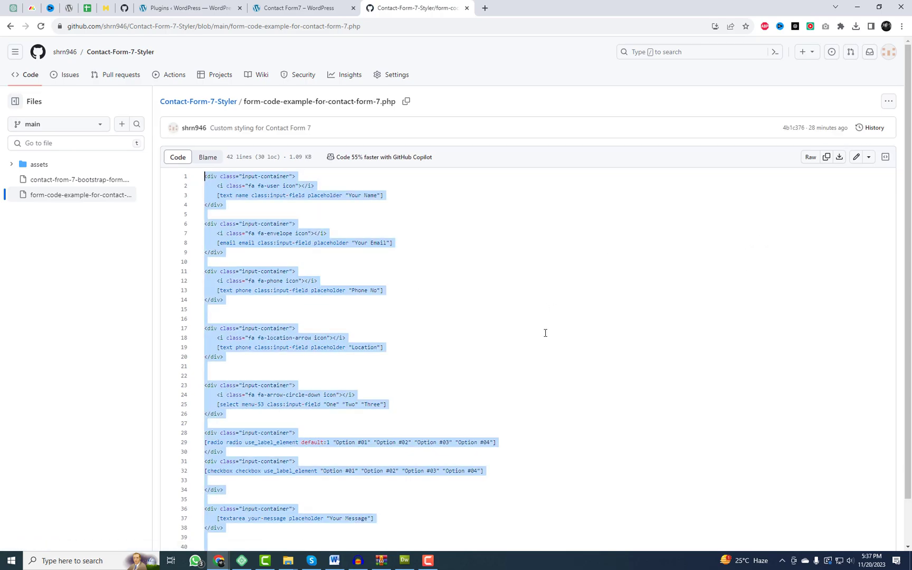
pyautogui.scroll(-1, 546, 323)
pyautogui.scroll(1, 340, 459)
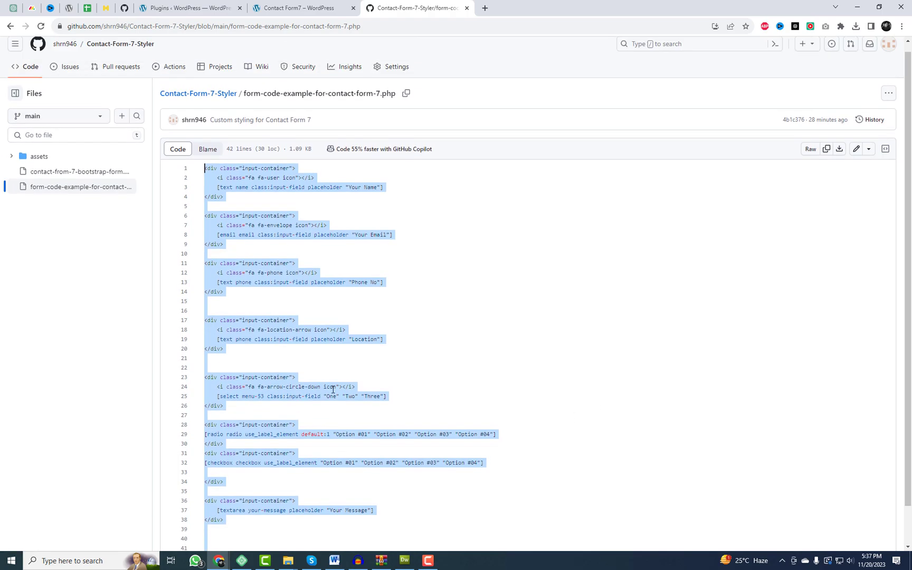
pyautogui.click(187, 7)
# Start a new contact form titled 'New Form with Icons'.
pyautogui.moveTo(45, 164)
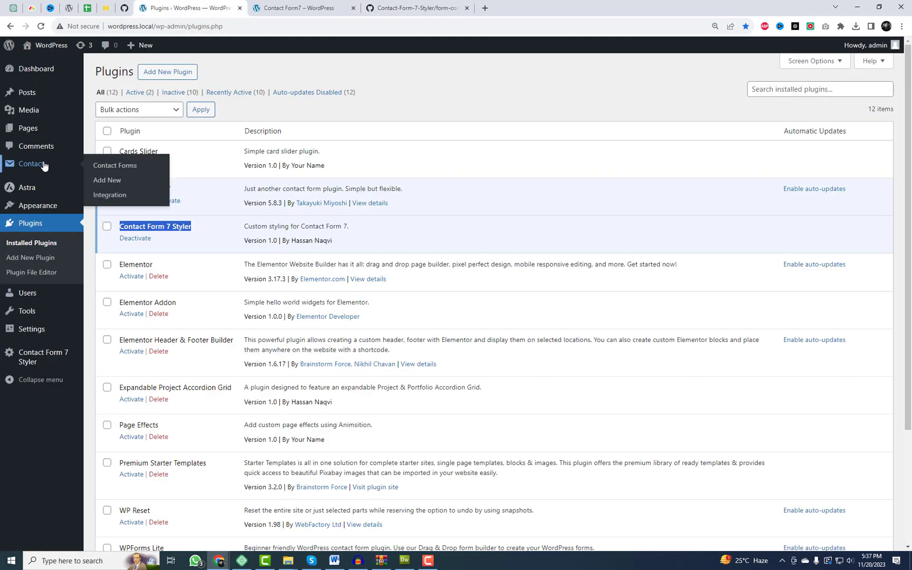
pyautogui.click(108, 181)
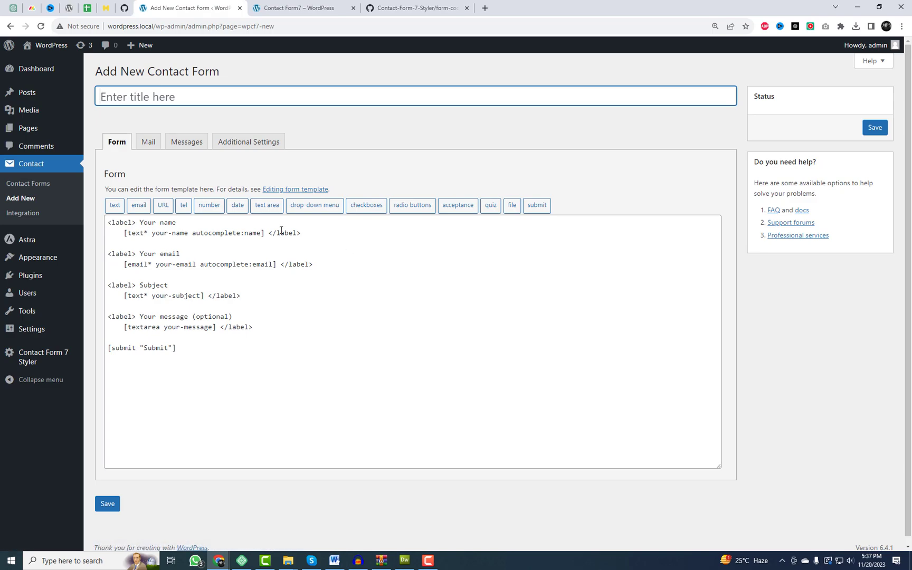
pyautogui.write('New Form ')
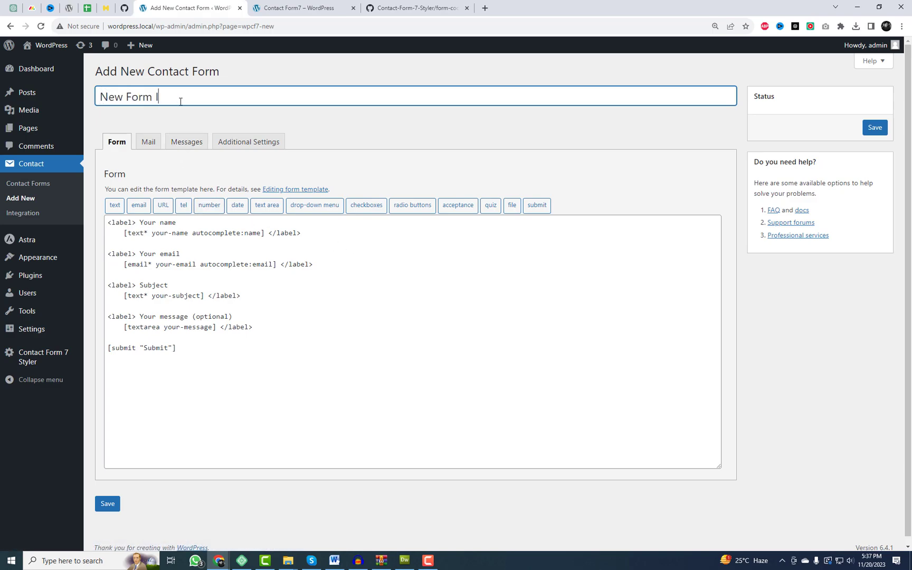
pyautogui.write('i')
pyautogui.press('BackSpace')
pyautogui.write('with Icons')
# Replace the form template with the copied icon markup and save the form.
pyautogui.click(302, 307)
pyautogui.hotkey('ctrl', 'a')
pyautogui.hotkey('ctrl', 'v')
pyautogui.scroll(1, 282, 343)
pyautogui.scroll(-2, 282, 343)
pyautogui.scroll(5, 163, 444)
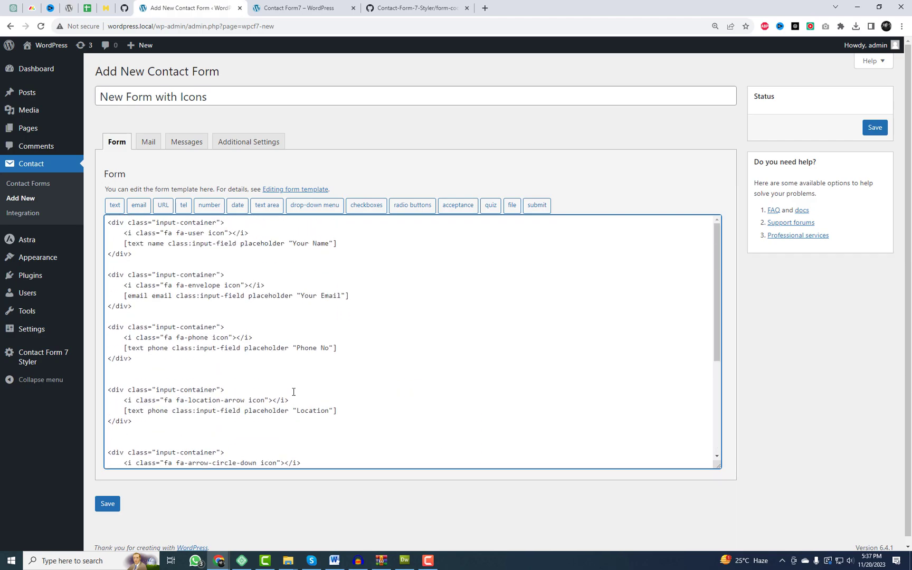
pyautogui.click(875, 127)
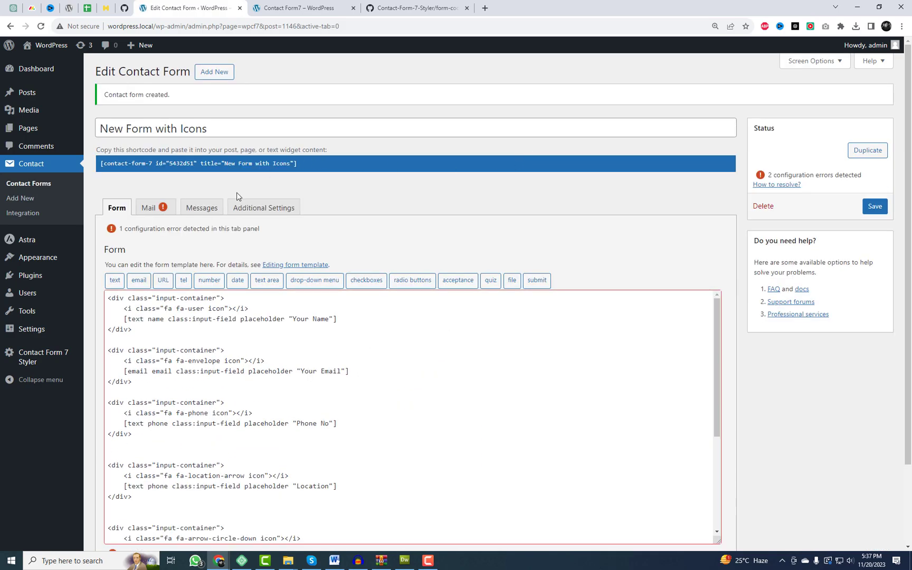
pyautogui.click(160, 208)
# Put the [name] tag into the message body and [email] into the Reply-To header.
pyautogui.click(112, 288)
pyautogui.hotkey('ctrl', 'c')
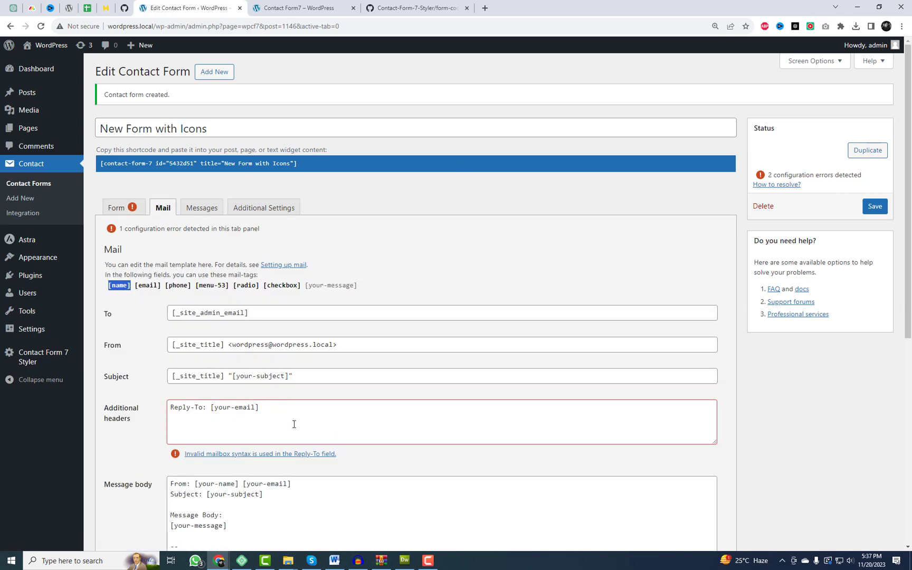
pyautogui.scroll(-3, 264, 451)
pyautogui.moveTo(239, 347); pyautogui.dragTo(192, 346)
pyautogui.hotkey('ctrl', 'v')
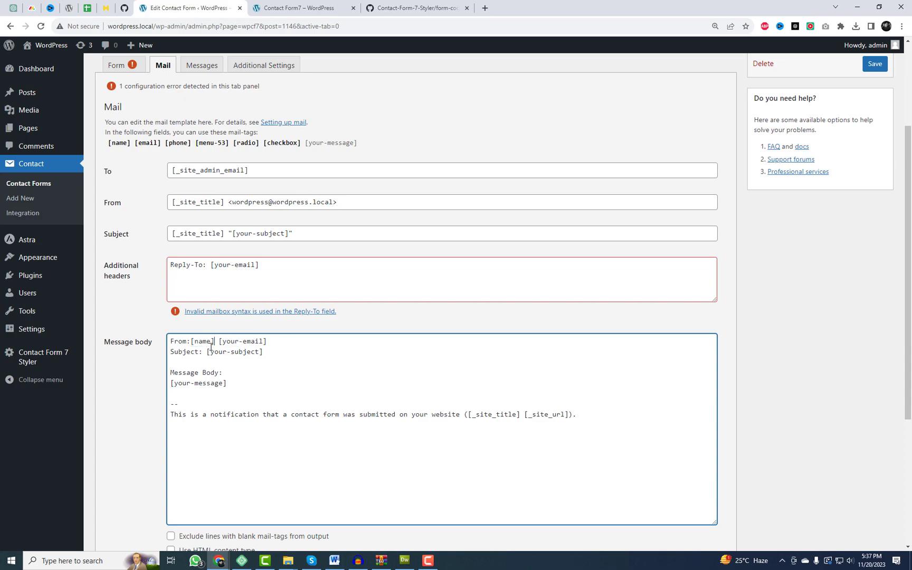
pyautogui.scroll(3, 159, 317)
pyautogui.click(143, 286)
pyautogui.hotkey('ctrl', 'c')
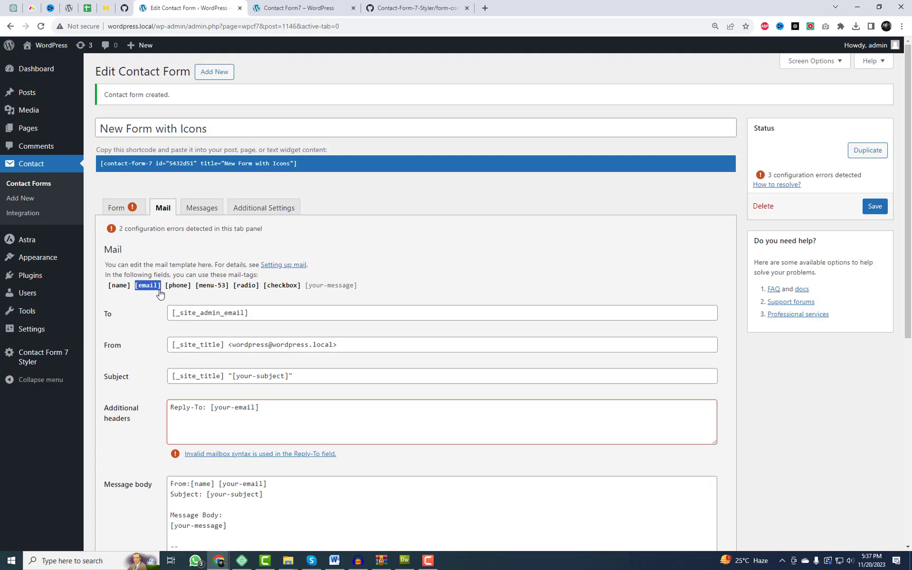
pyautogui.moveTo(211, 408); pyautogui.dragTo(257, 409)
pyautogui.hotkey('ctrl', 'v')
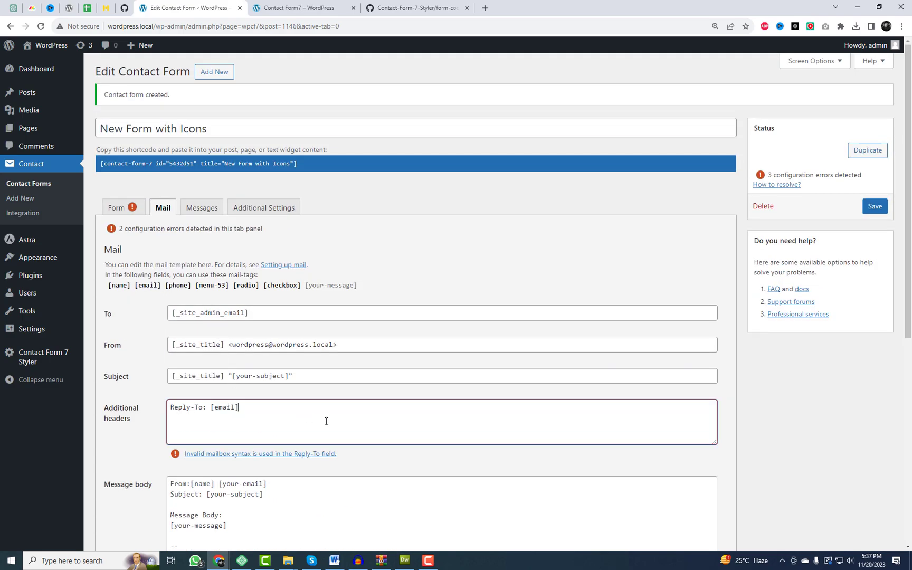
pyautogui.scroll(-1, 326, 421)
# Insert the [phone] tag after the Subject line and begin a Menu Item line for [menu-53].
pyautogui.click(176, 239)
pyautogui.hotkey('ctrl', 'c')
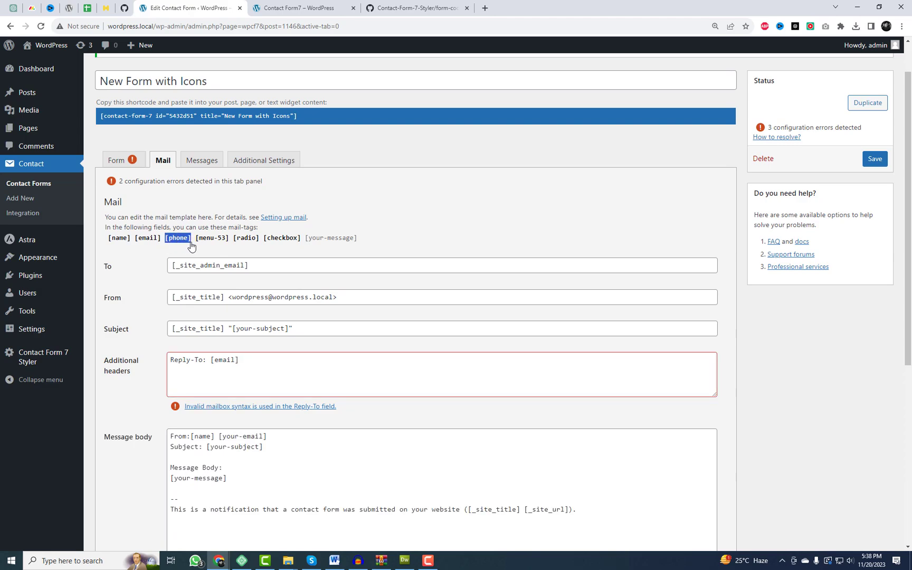
pyautogui.click(278, 446)
pyautogui.press('Return')
pyautogui.press('Return')
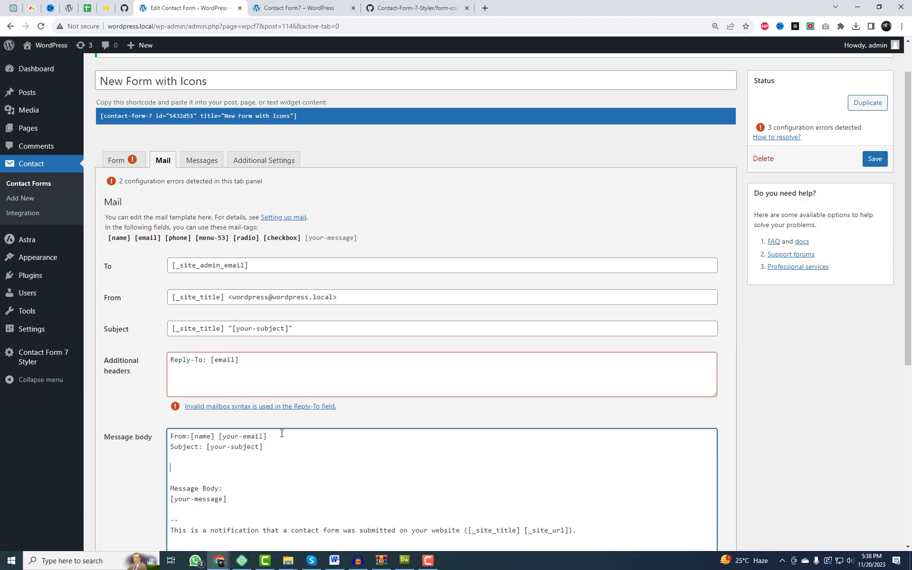
pyautogui.hotkey('ctrl', 'v')
pyautogui.moveTo(196, 239); pyautogui.dragTo(228, 238)
pyautogui.scroll(-4, 276, 386)
pyautogui.click(244, 279)
pyautogui.press('Return')
pyautogui.write('Me')
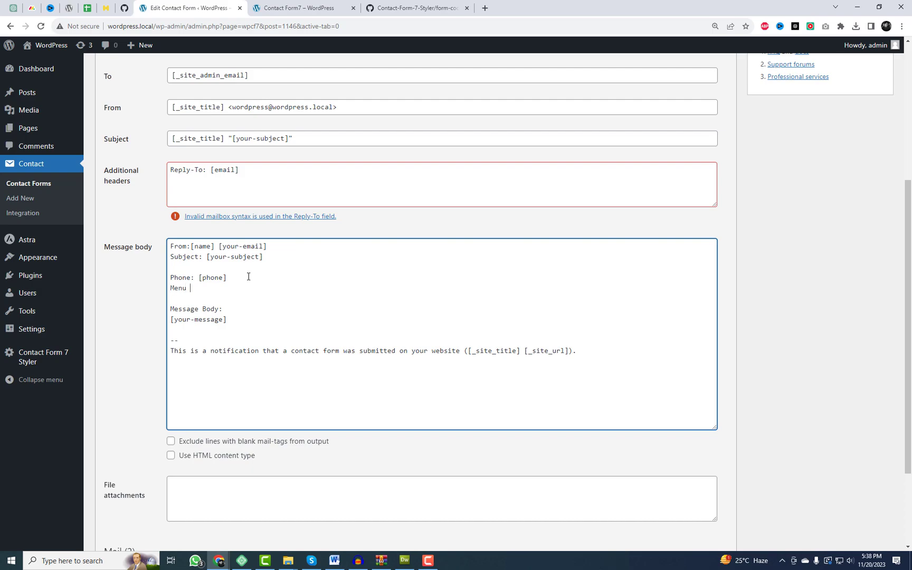
# Paste the [radio] and [checkbox] tags on a new line below the Menu Item line.
pyautogui.scroll(3, 248, 276)
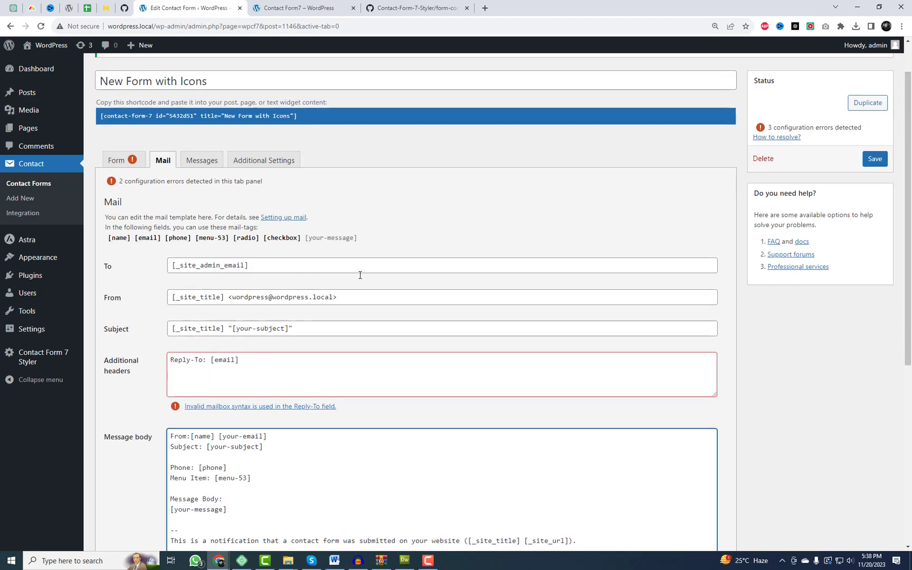
pyautogui.moveTo(234, 238); pyautogui.dragTo(301, 240)
pyautogui.scroll(-4, 340, 391)
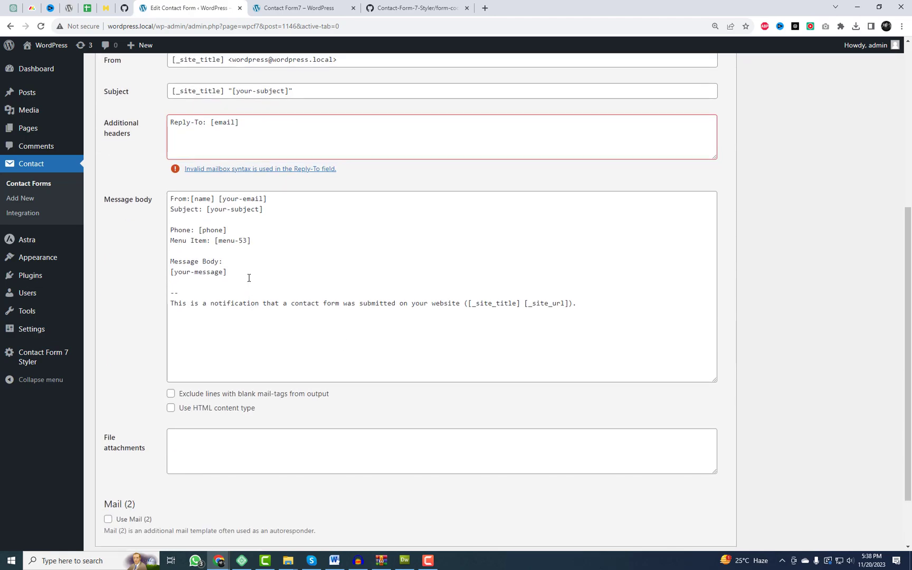
pyautogui.click(265, 243)
pyautogui.press('Return')
pyautogui.press('Return')
pyautogui.write('[radio][checkbox]')
pyautogui.press('Return')
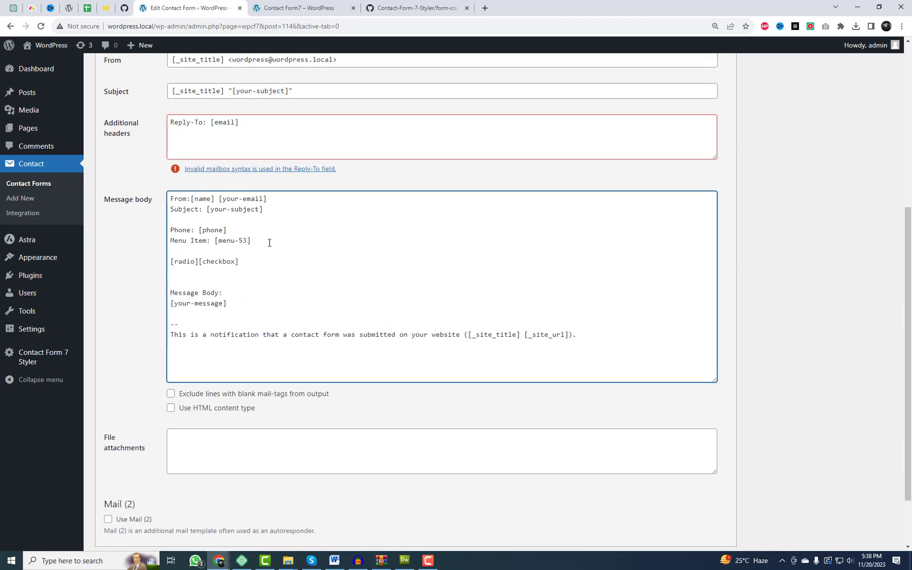
# Split the tags onto separate lines labelled 'Radio:' and 'Checkboxes:'.
pyautogui.click(199, 261)
pyautogui.press('Return')
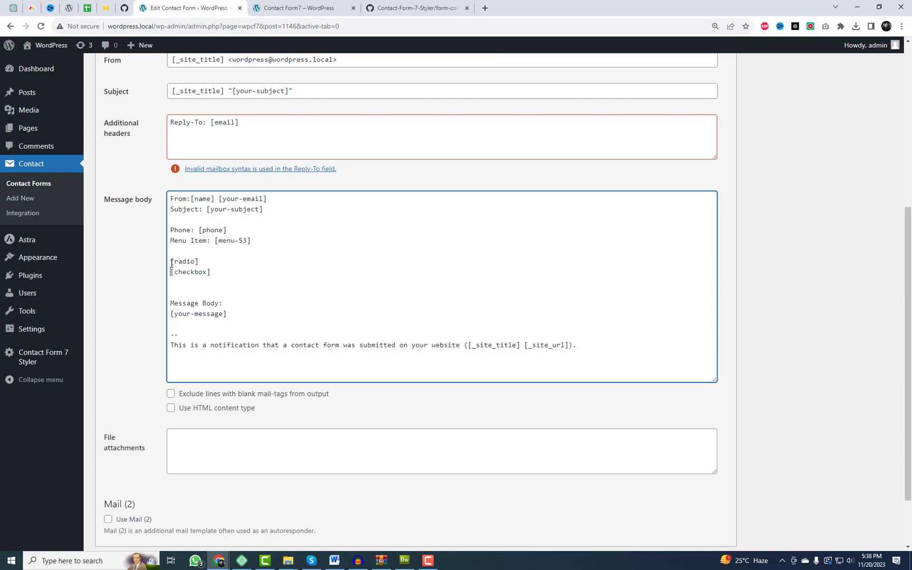
pyautogui.click(170, 264)
pyautogui.write('Radio:')
pyautogui.scroll(3, 218, 206)
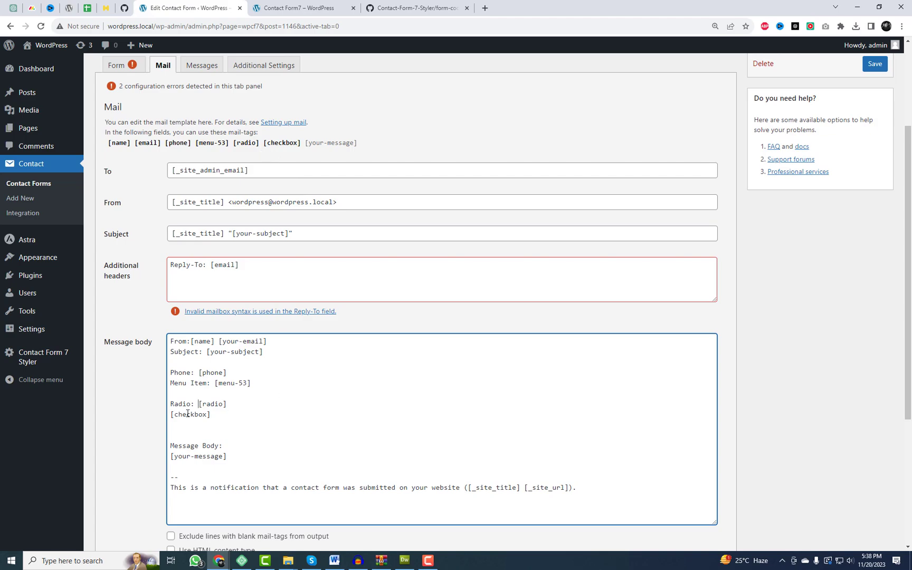
pyautogui.write('Checkboxes:')
pyautogui.scroll(1, 258, 325)
# Save the mail template and copy the form's shortcode.
pyautogui.click(874, 112)
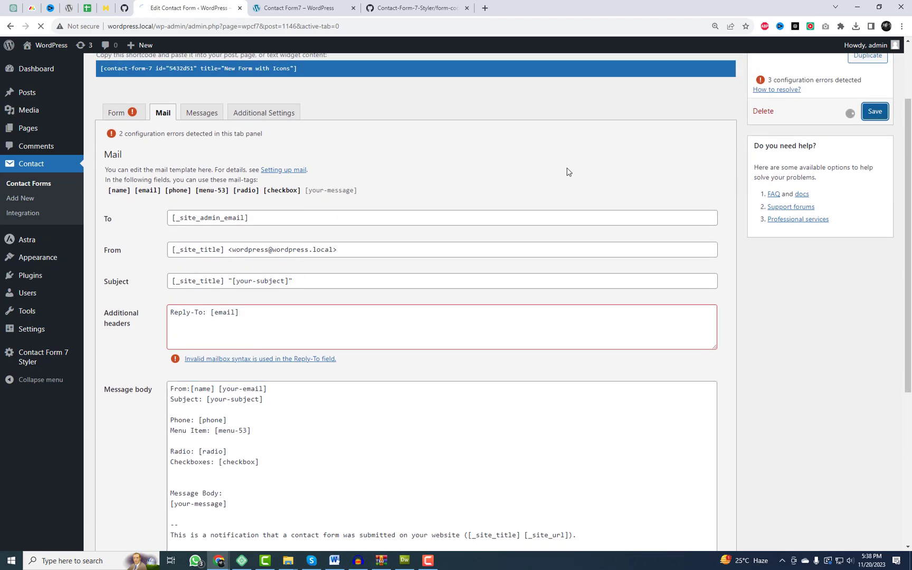
pyautogui.click(217, 167)
pyautogui.hotkey('ctrl', 'c')
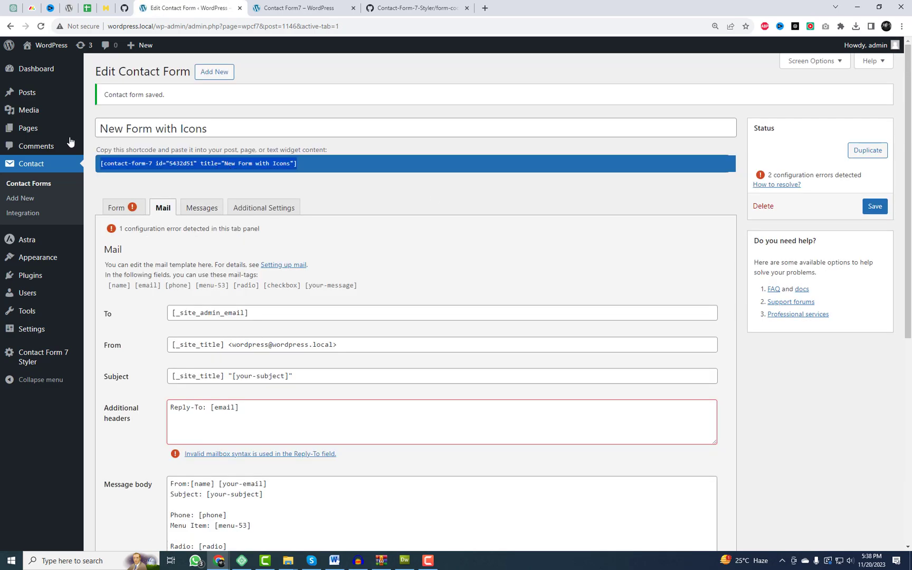
pyautogui.moveTo(80, 127)
pyautogui.middleClick(120, 145)
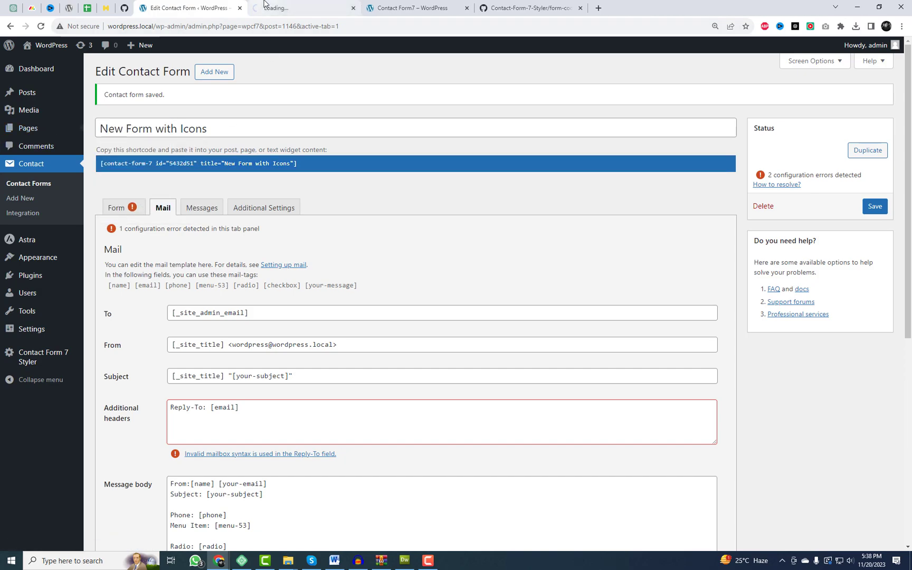
# Publish a page titled 'Contact Form' with the form shortcode pasted into its body.
pyautogui.click(275, 7)
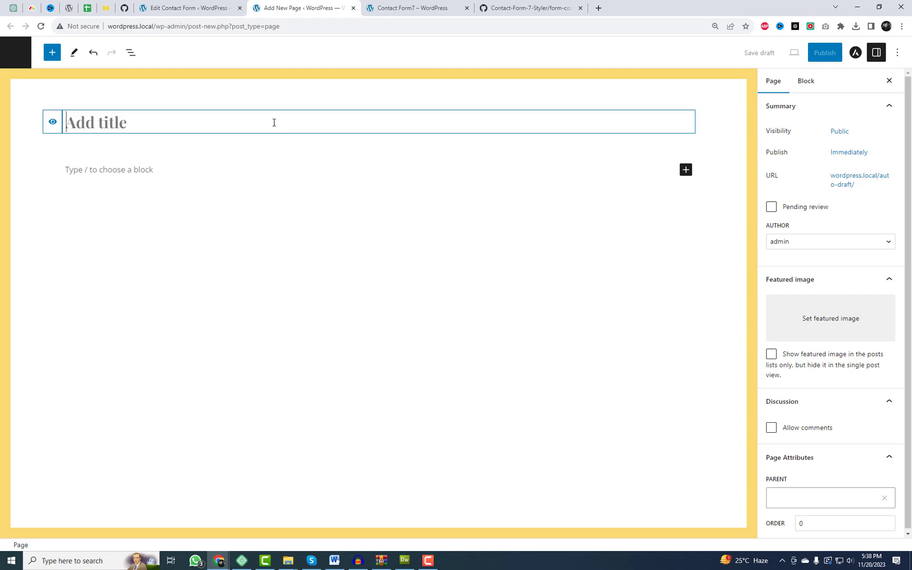
pyautogui.write('Contact Form')
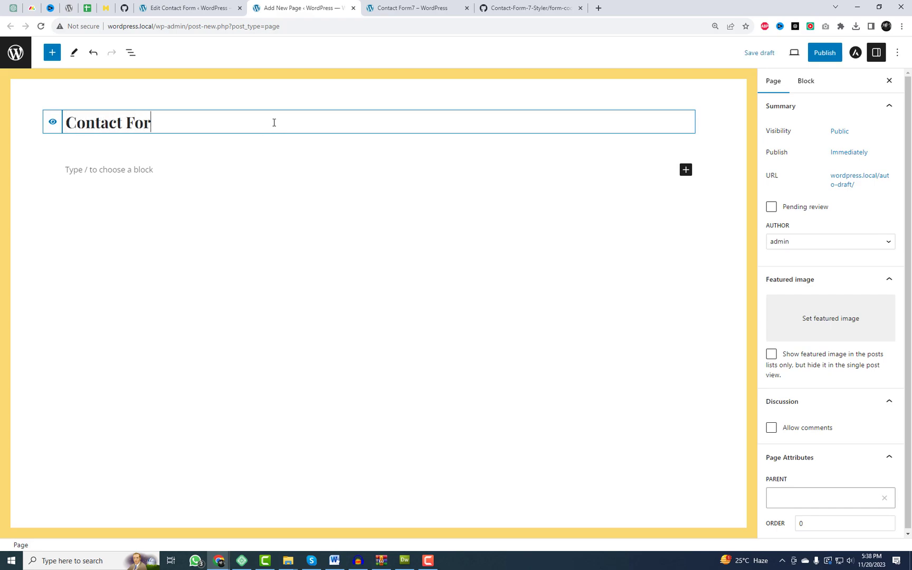
pyautogui.click(153, 164)
pyautogui.hotkey('ctrl', 'v')
pyautogui.click(826, 53)
pyautogui.click(829, 53)
pyautogui.rightClick(108, 521)
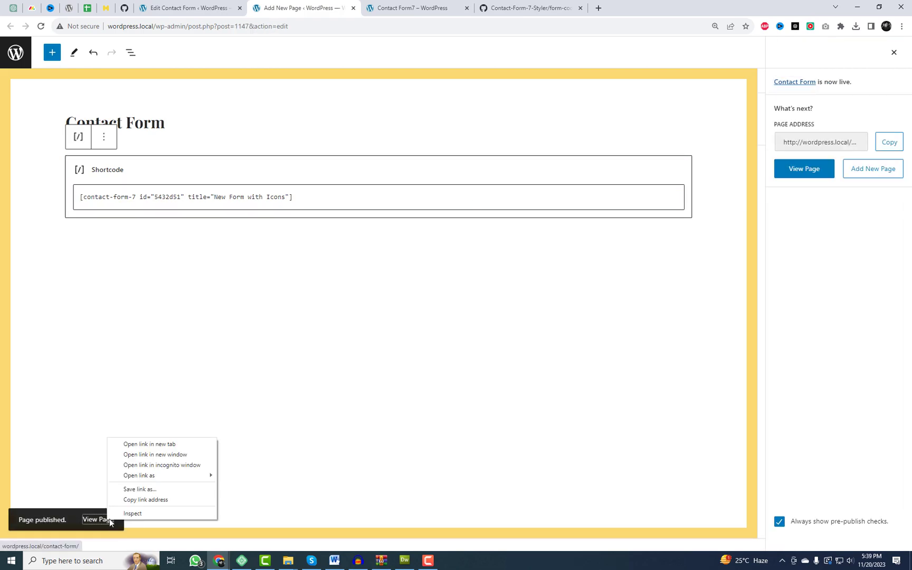
# Open the live Contact Form page and try its Name, Email, Phone No, Location fields and dropdown.
pyautogui.click(158, 445)
pyautogui.click(400, 5)
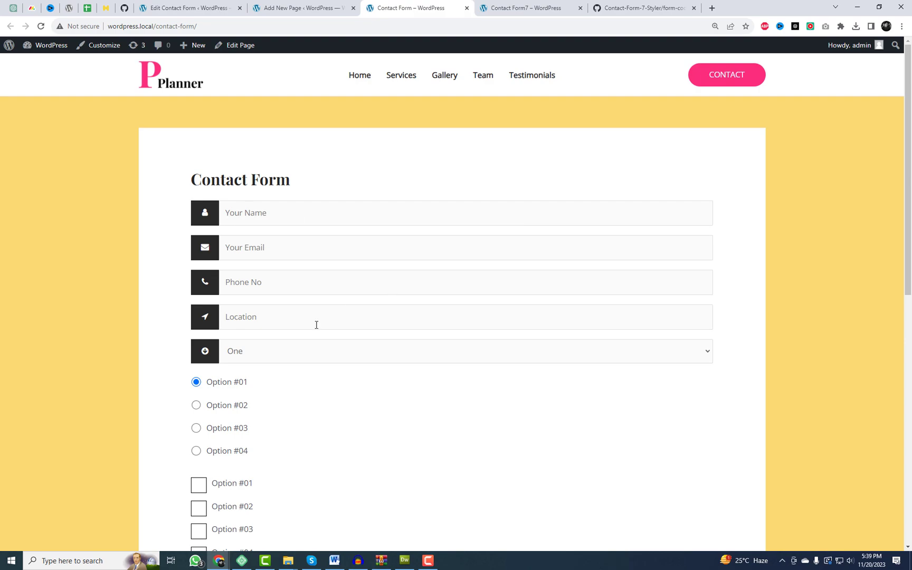
pyautogui.scroll(-2, 317, 324)
pyautogui.click(267, 124)
pyautogui.click(230, 150)
pyautogui.click(235, 192)
pyautogui.click(235, 212)
pyautogui.click(236, 259)
pyautogui.click(236, 258)
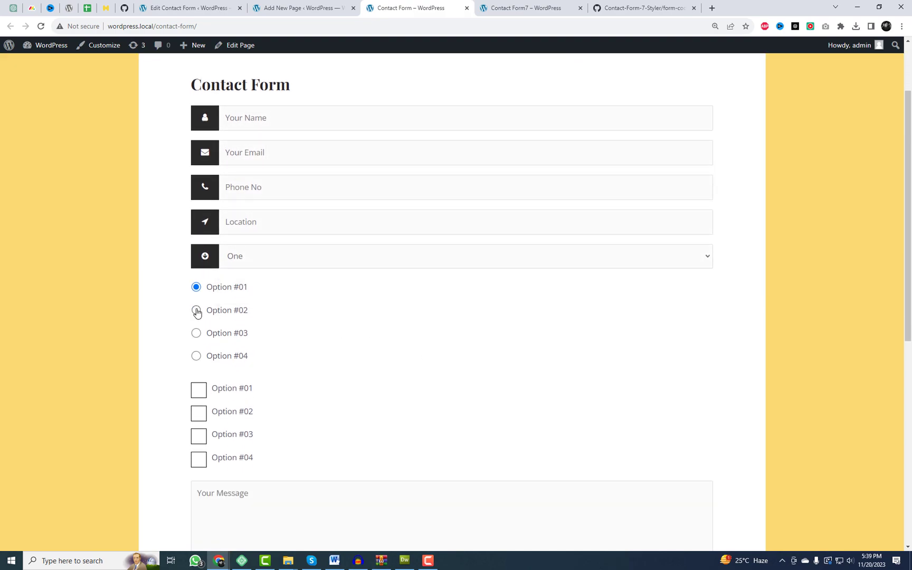
# Tick checkboxes Option #01 through #04, then return to the page editor.
pyautogui.click(203, 392)
pyautogui.click(202, 414)
pyautogui.click(197, 438)
pyautogui.click(199, 460)
pyautogui.scroll(-3, 535, 427)
pyautogui.scroll(5, 354, 352)
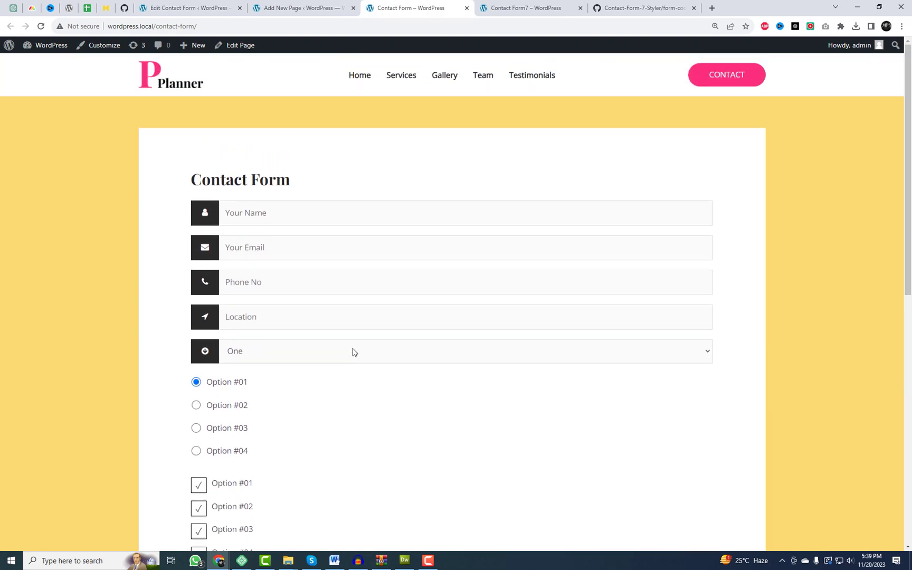
pyautogui.click(314, 4)
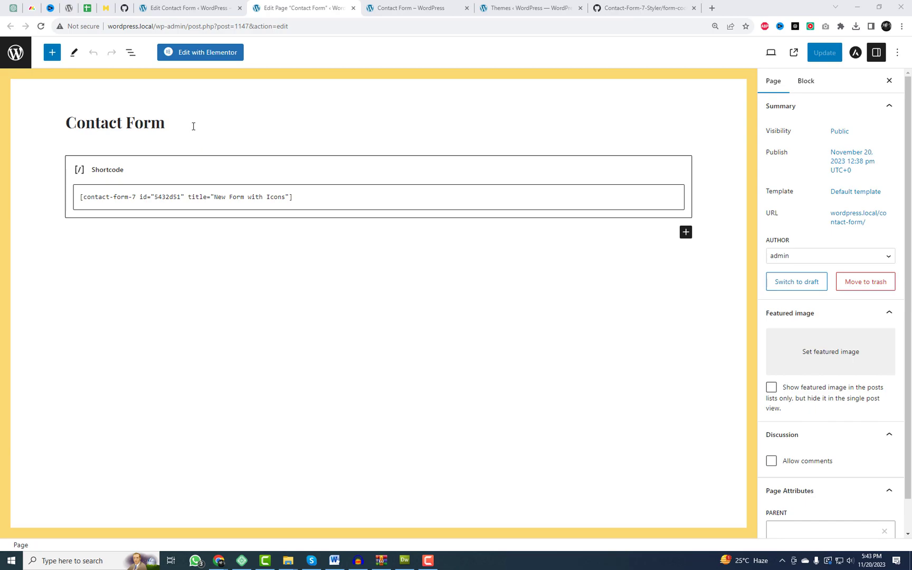
# In Elementor, set the form container's width to 605 px and update the page.
pyautogui.click(203, 54)
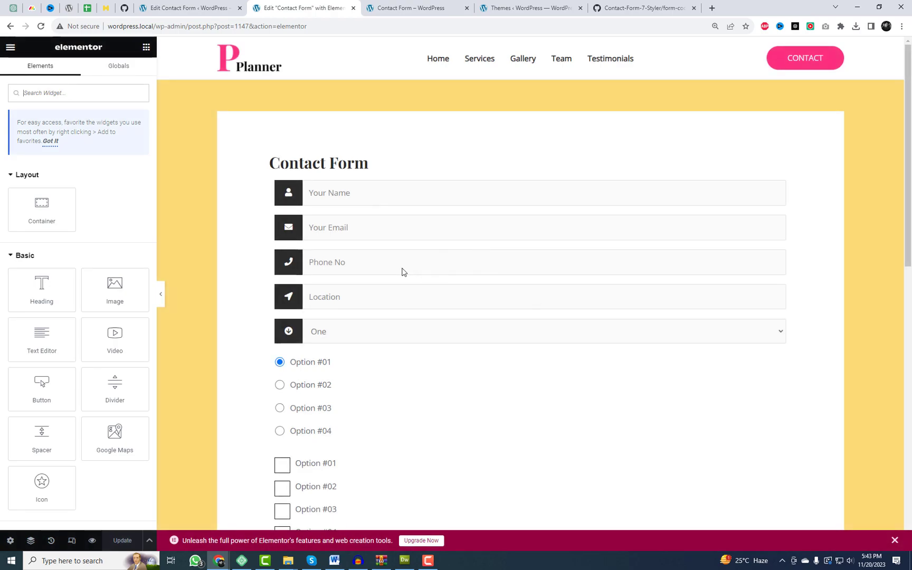
pyautogui.click(528, 171)
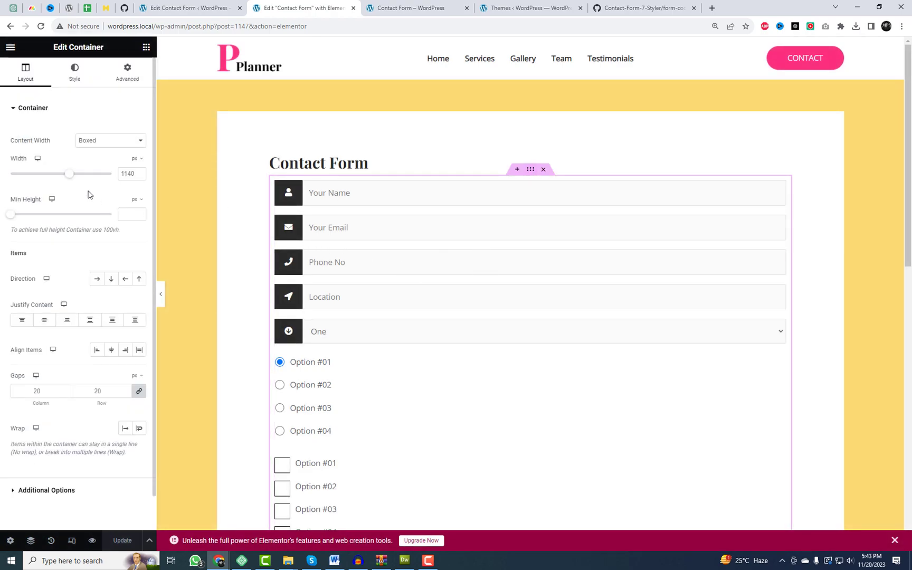
pyautogui.moveTo(69, 179); pyautogui.dragTo(64, 181)
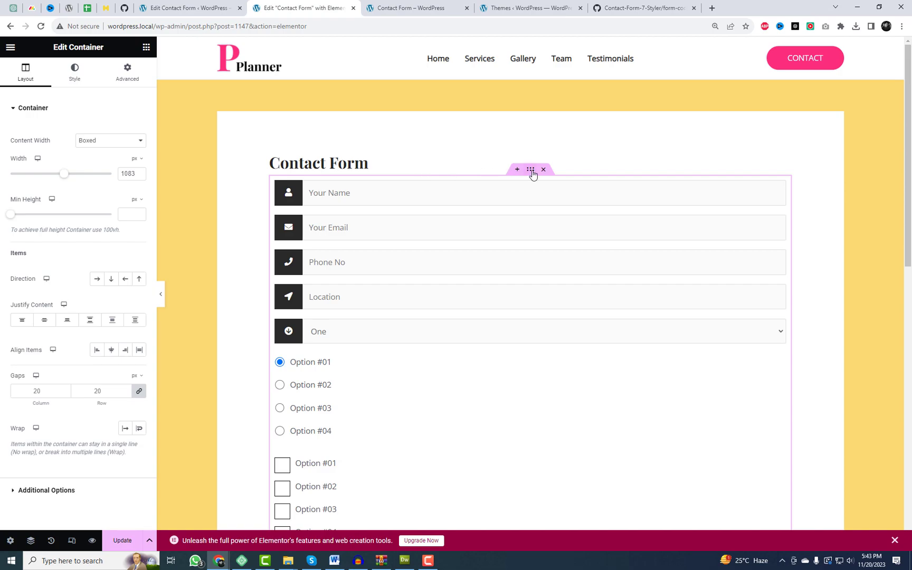
pyautogui.moveTo(64, 178); pyautogui.dragTo(24, 190)
pyautogui.click(121, 540)
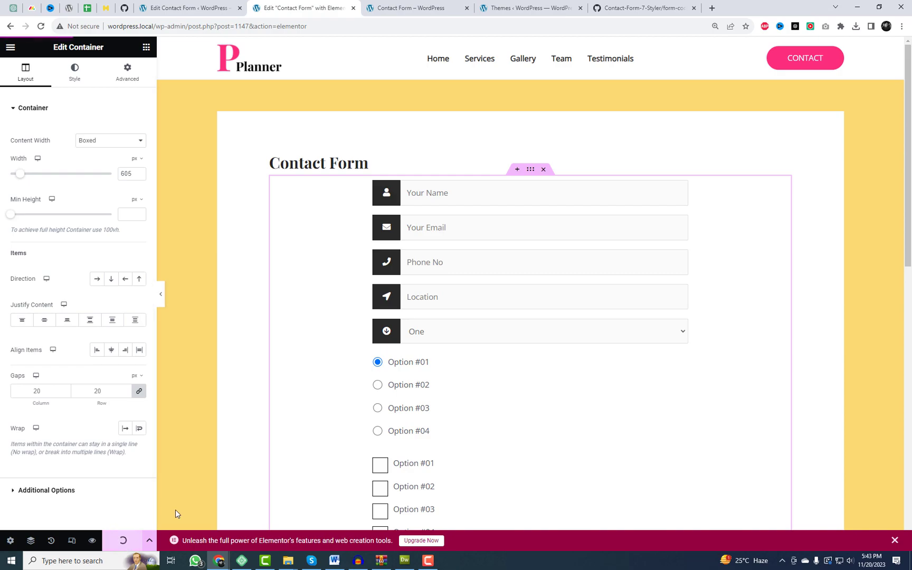
pyautogui.scroll(-3, 535, 397)
pyautogui.scroll(2, 420, 257)
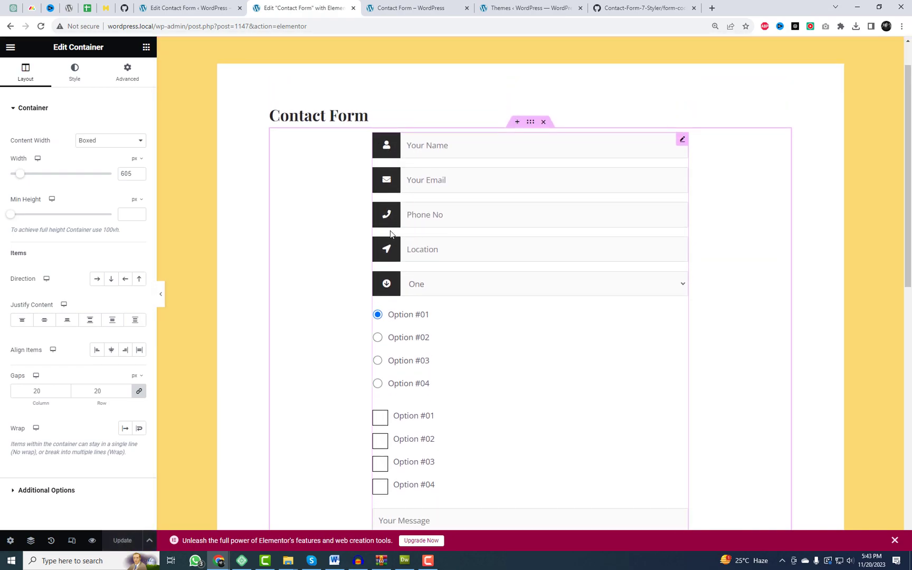
pyautogui.scroll(1, 338, 367)
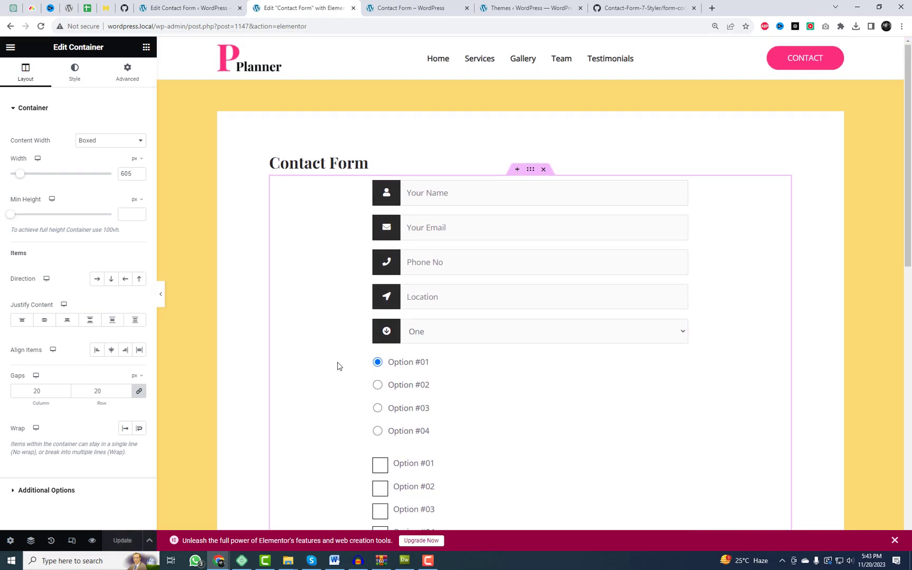
# Reload the live Contact Form page to check the narrower form column.
pyautogui.click(402, 8)
pyautogui.rightClick(335, 95)
pyautogui.click(358, 123)
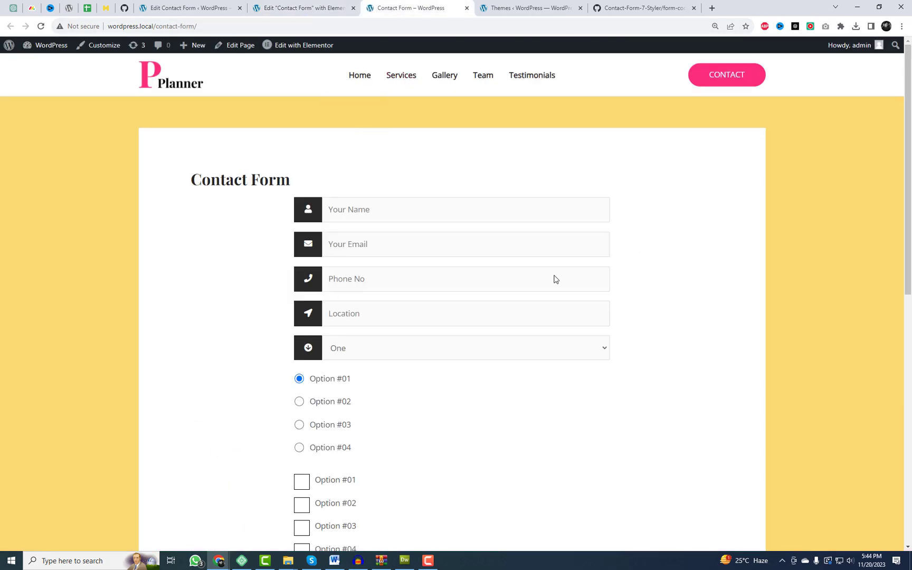
pyautogui.scroll(-1, 491, 266)
pyautogui.scroll(1, 490, 285)
# Set Hide Title to Yes in the page settings and update the page.
pyautogui.hotkey('ctrl', 'shift', 'Tab')
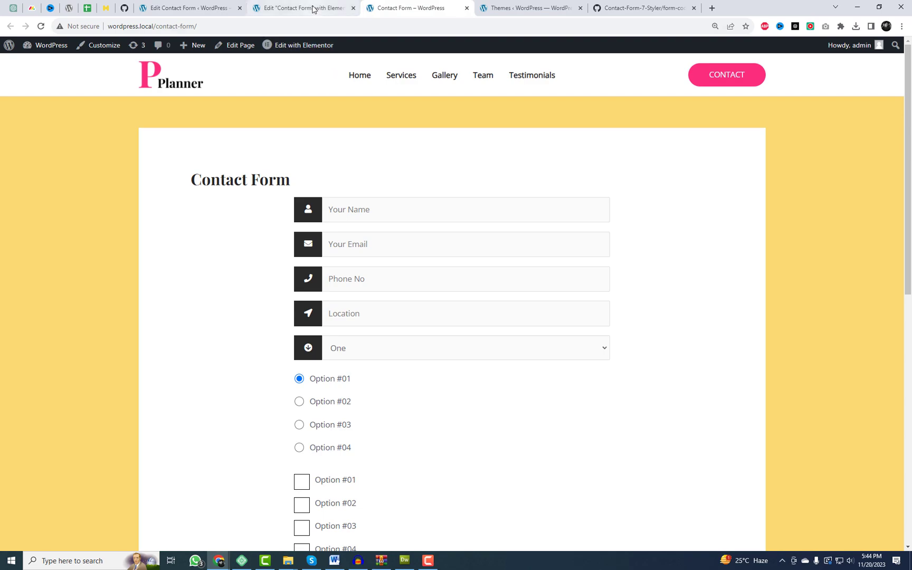
pyautogui.click(10, 540)
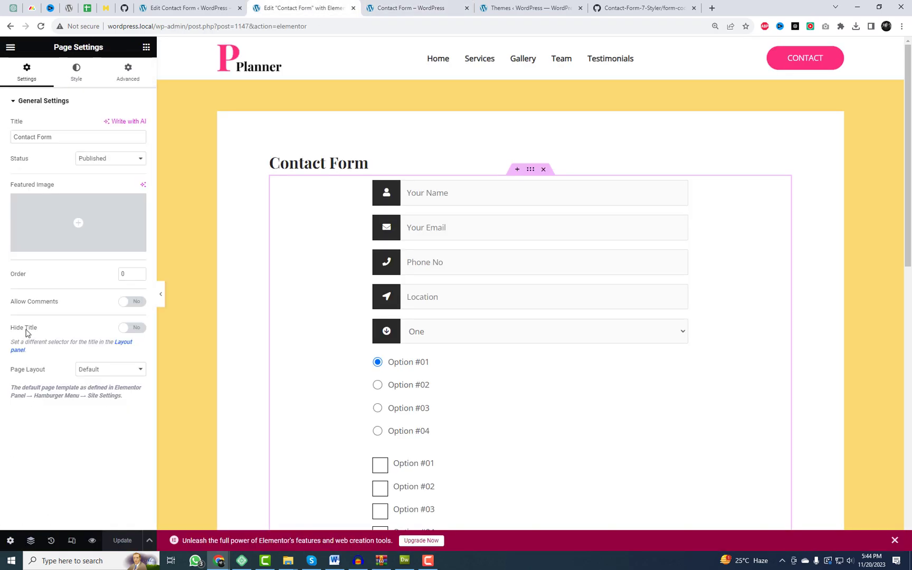
pyautogui.click(136, 328)
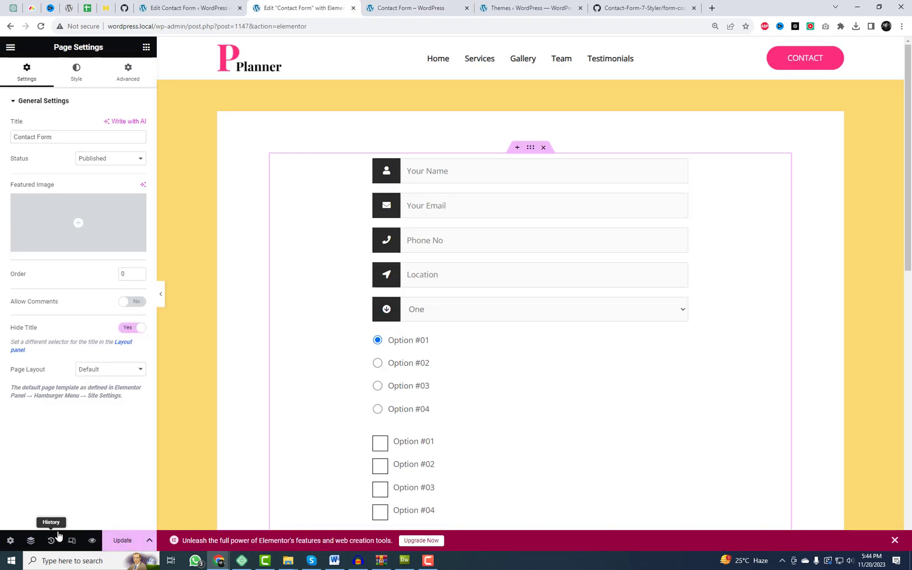
pyautogui.click(120, 540)
# Reload the live Contact Form page to confirm the title is hidden.
pyautogui.click(433, 8)
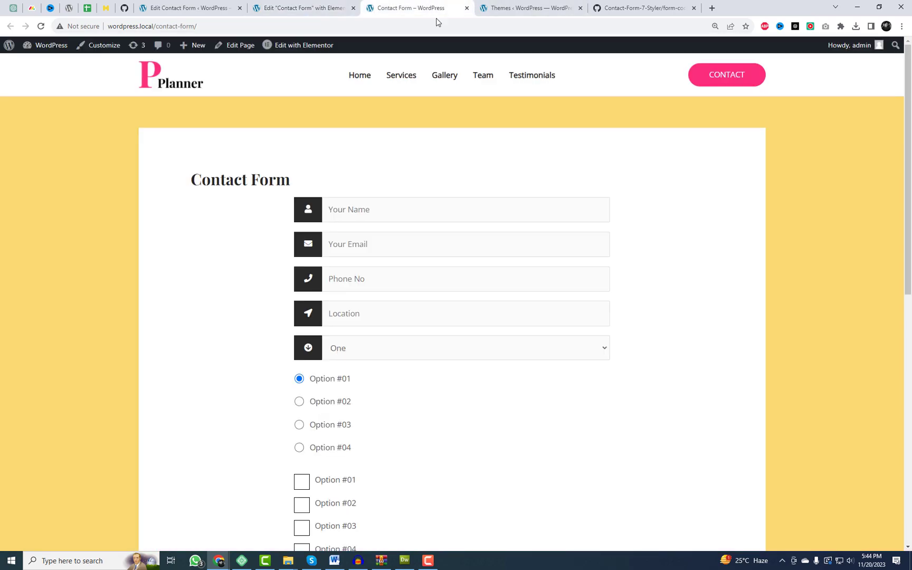
pyautogui.rightClick(492, 184)
pyautogui.click(515, 205)
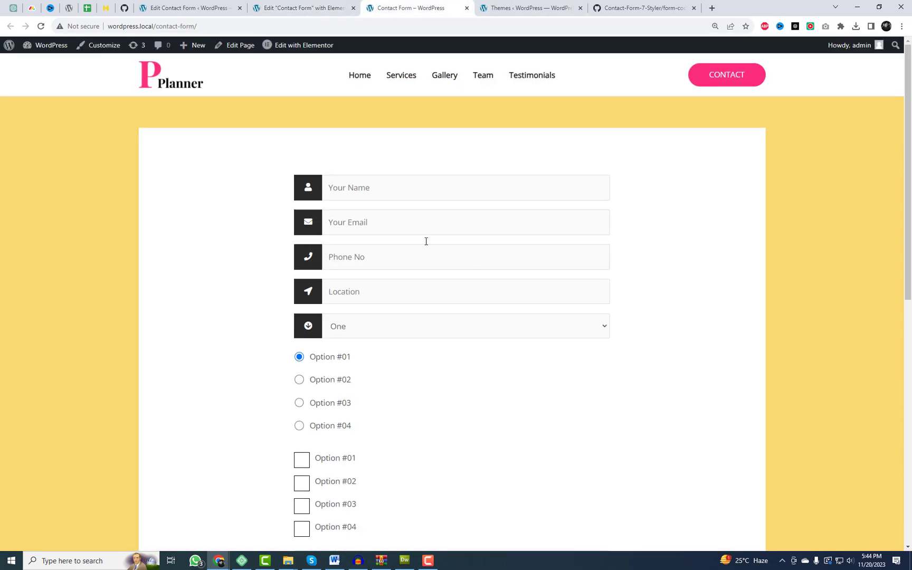
pyautogui.scroll(-2, 426, 242)
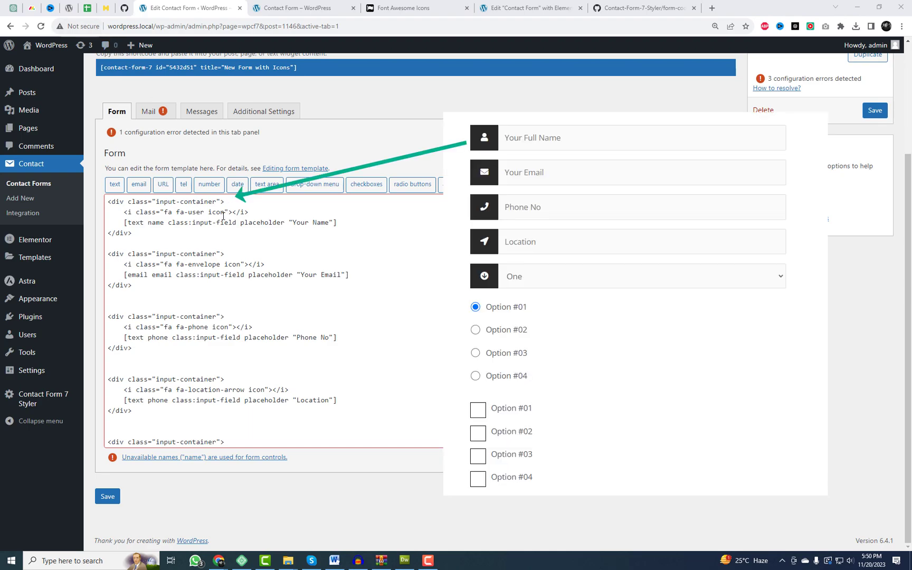
# Highlight the input-container div, the user icon line and its fa-user class in the template.
pyautogui.moveTo(108, 201); pyautogui.dragTo(232, 201)
pyautogui.click(233, 201)
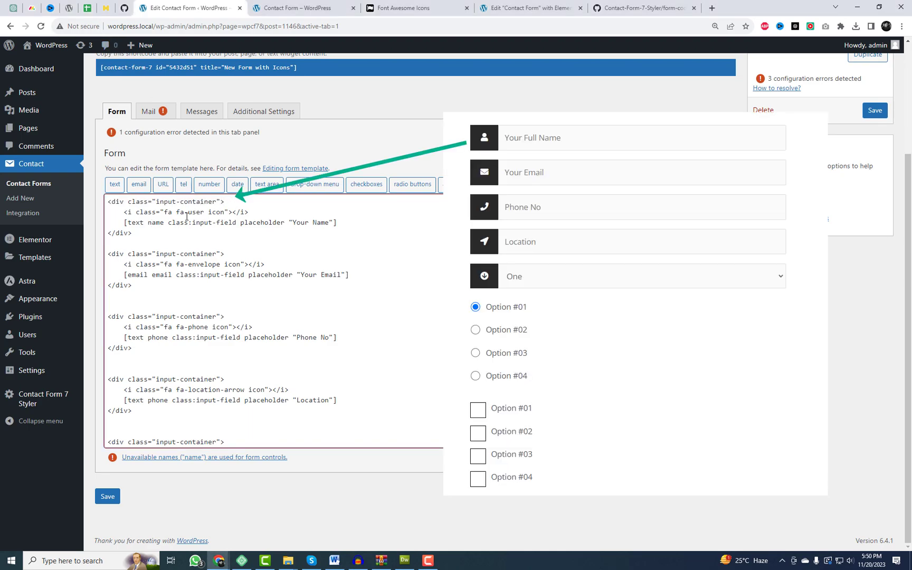
pyautogui.moveTo(157, 200); pyautogui.dragTo(221, 202)
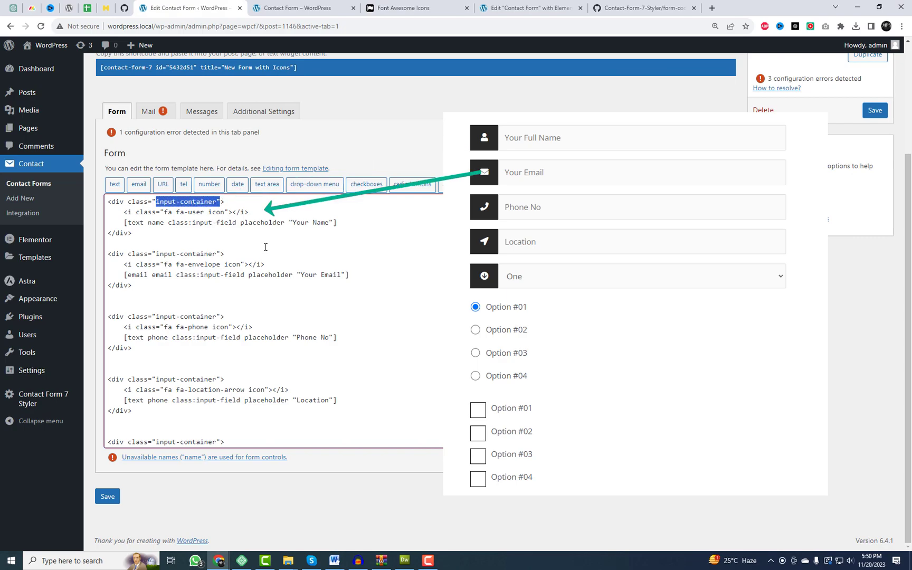
pyautogui.click(248, 239)
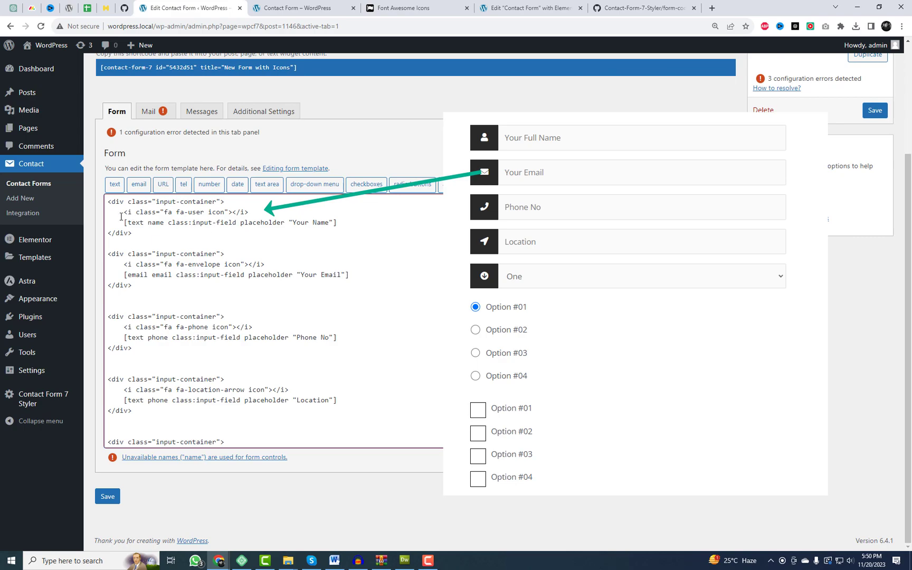
pyautogui.moveTo(124, 213); pyautogui.dragTo(249, 211)
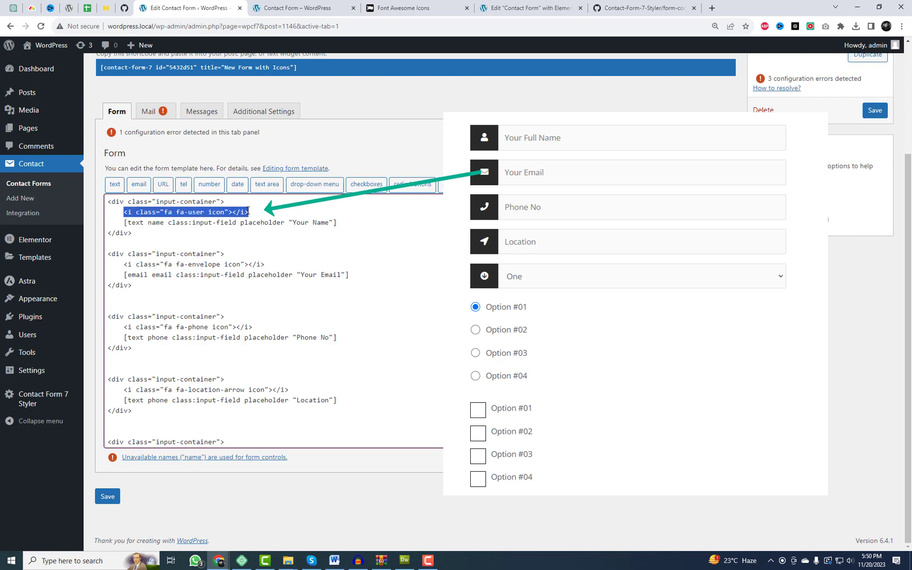
pyautogui.click(274, 240)
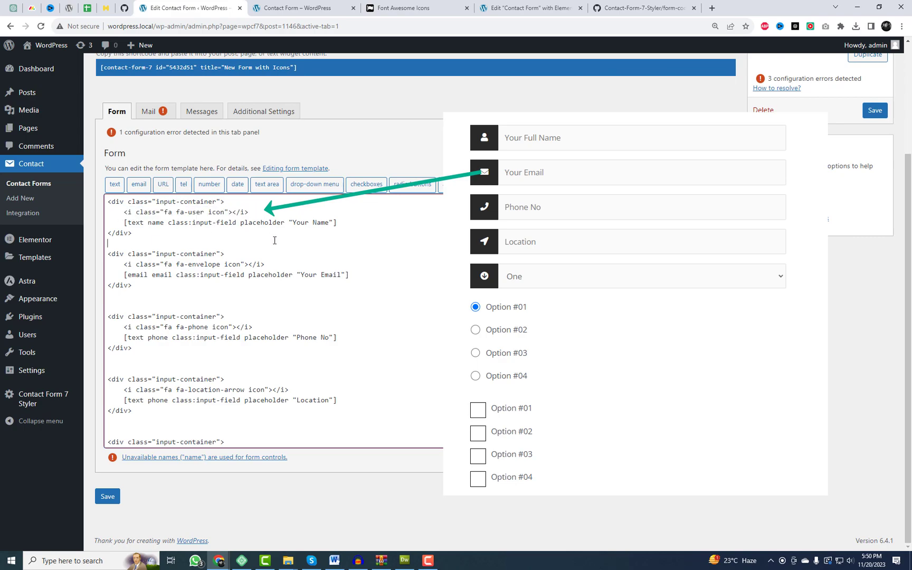
pyautogui.moveTo(175, 211); pyautogui.dragTo(205, 212)
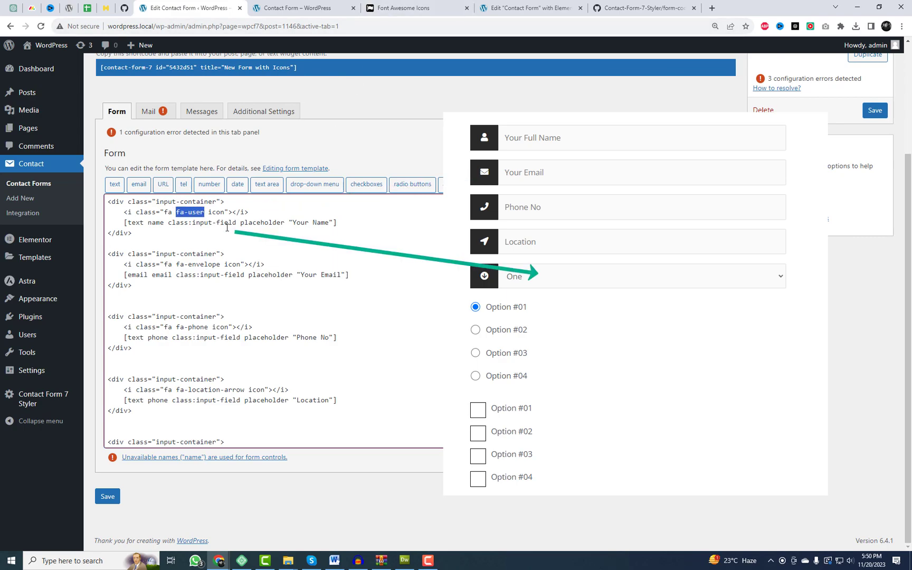
pyautogui.click(117, 221)
# Insert a blank line beneath the fa-user icon line in the first field block.
pyautogui.moveTo(122, 222); pyautogui.dragTo(339, 221)
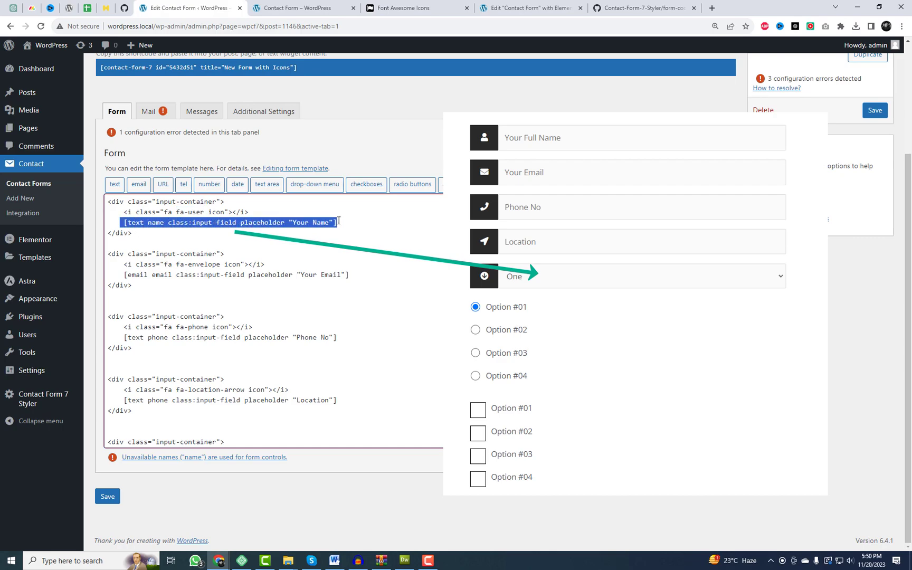
pyautogui.click(347, 224)
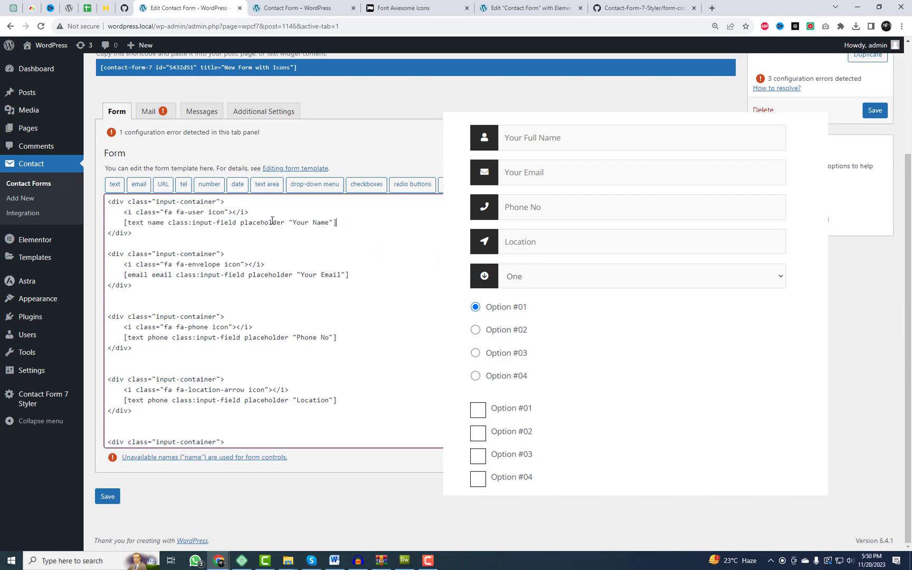
pyautogui.press('Return')
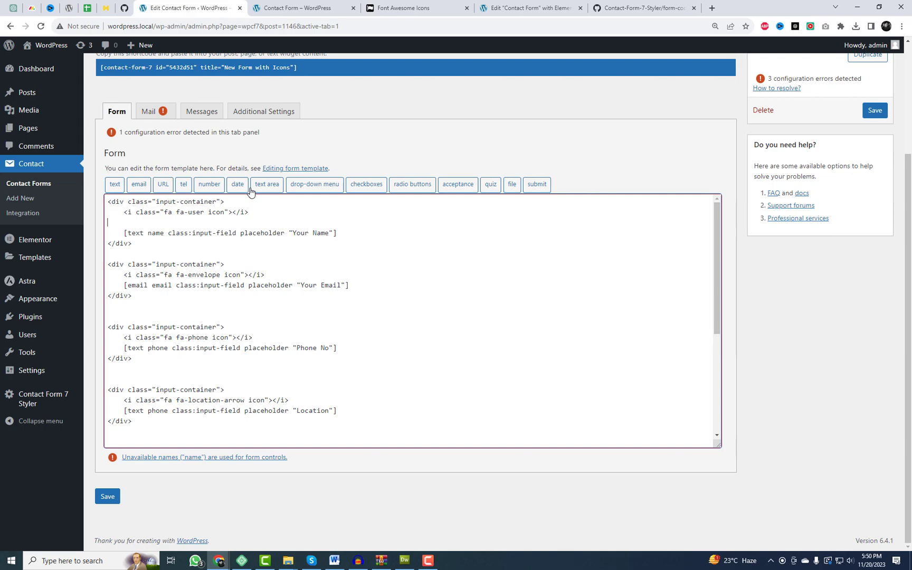
# Start a text tag named name with Your Full Name as its placeholder.
pyautogui.click(115, 184)
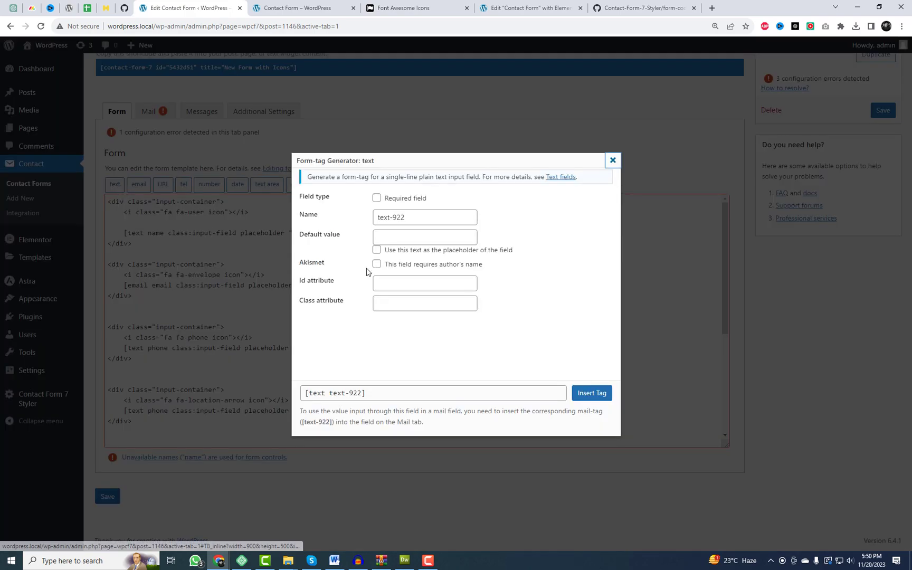
pyautogui.moveTo(408, 220); pyautogui.dragTo(322, 226)
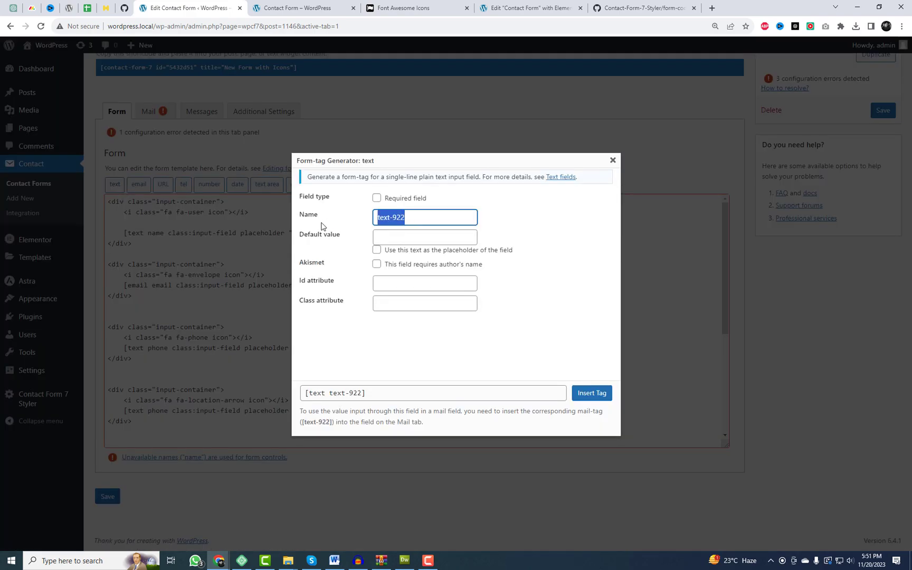
pyautogui.write('name')
pyautogui.click(513, 371)
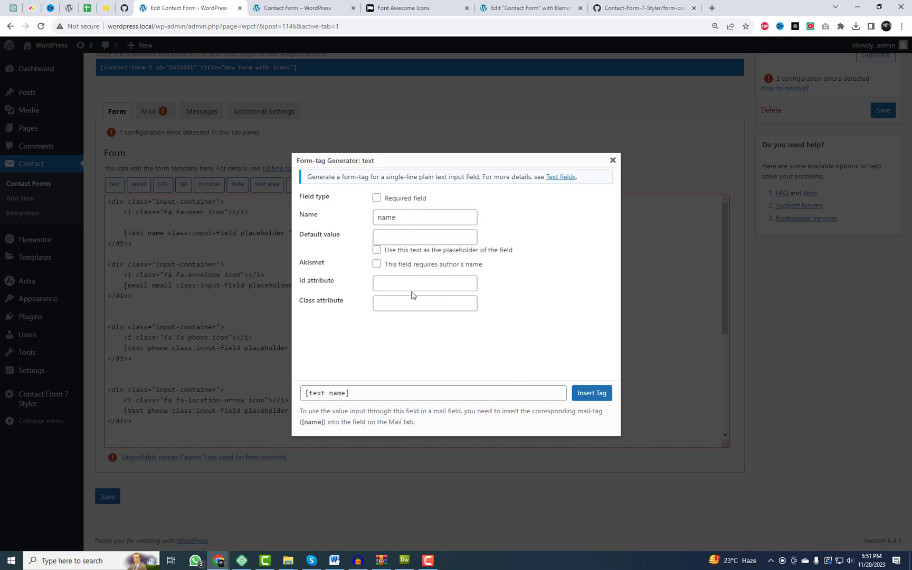
pyautogui.click(408, 238)
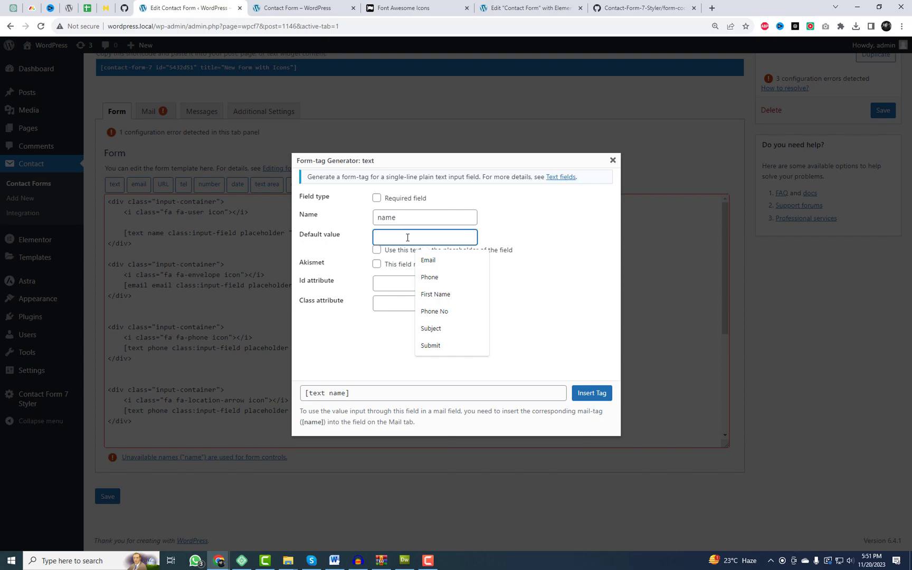
pyautogui.write('Your Full Name')
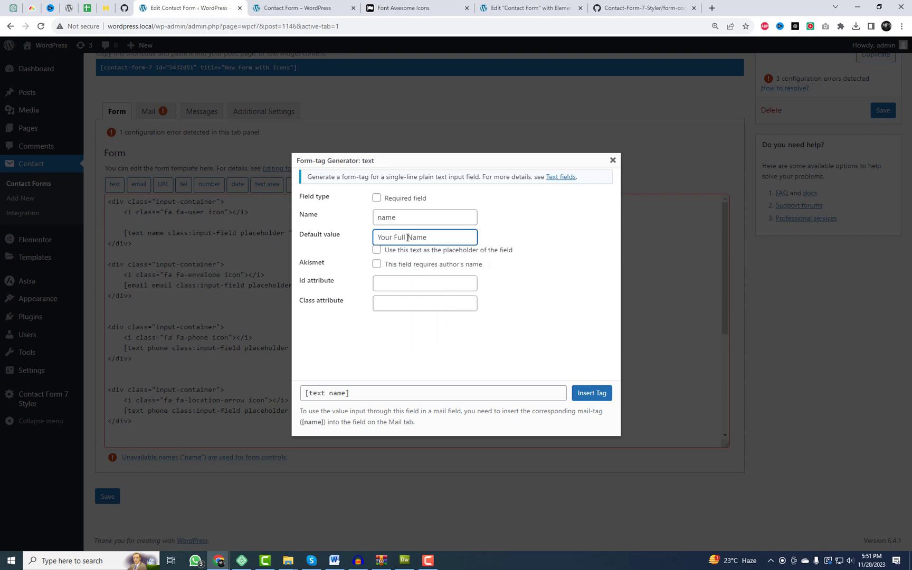
pyautogui.click(490, 295)
pyautogui.click(376, 249)
# Give the tag class input-field and insert it into the template.
pyautogui.click(388, 305)
pyautogui.write('p')
pyautogui.click(388, 305)
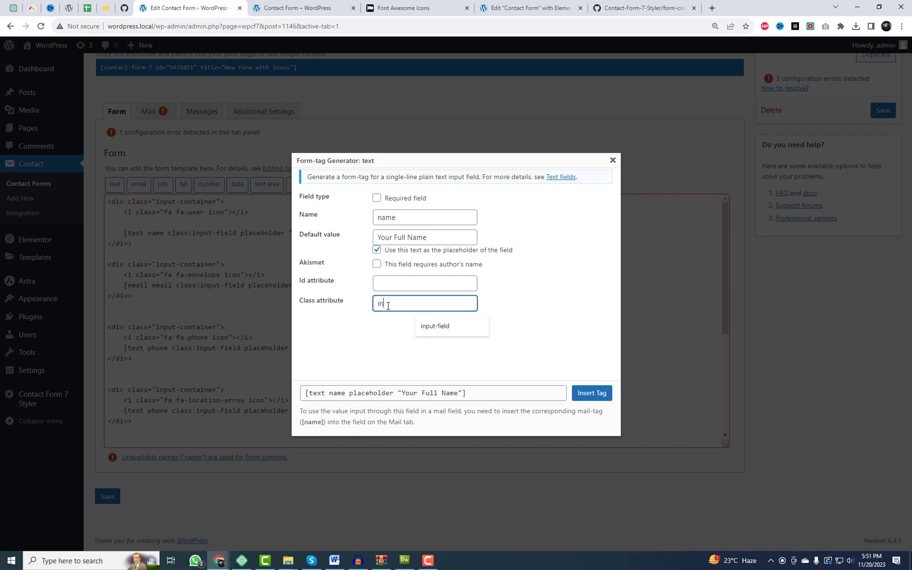
pyautogui.write('input-field')
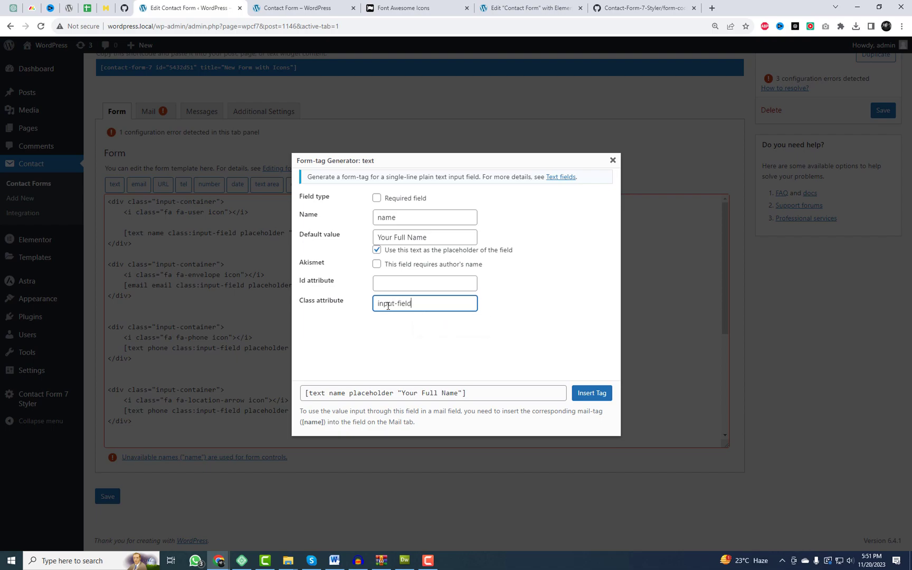
pyautogui.click(538, 360)
pyautogui.click(601, 397)
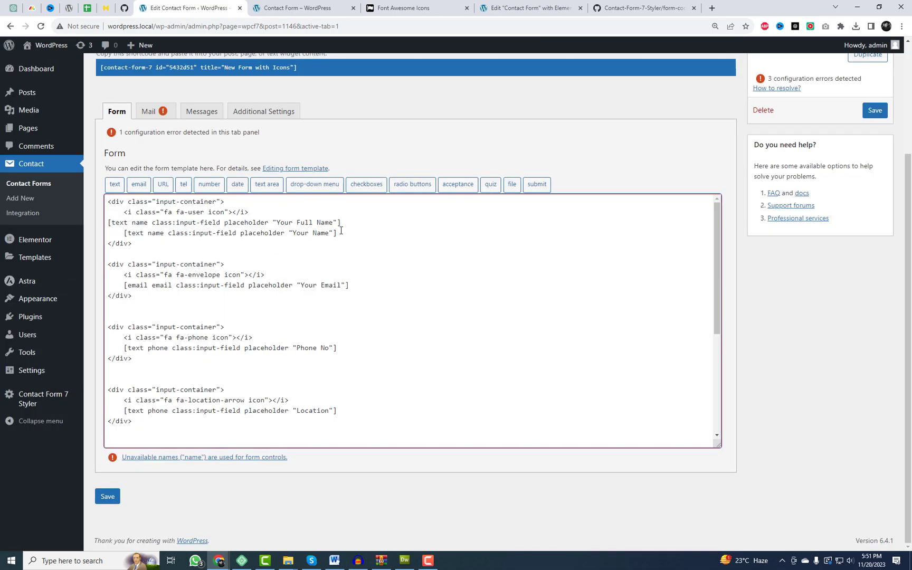
# Delete the old Your Name tag line and save the contact form.
pyautogui.moveTo(340, 232); pyautogui.dragTo(120, 233)
pyautogui.press('BackSpace')
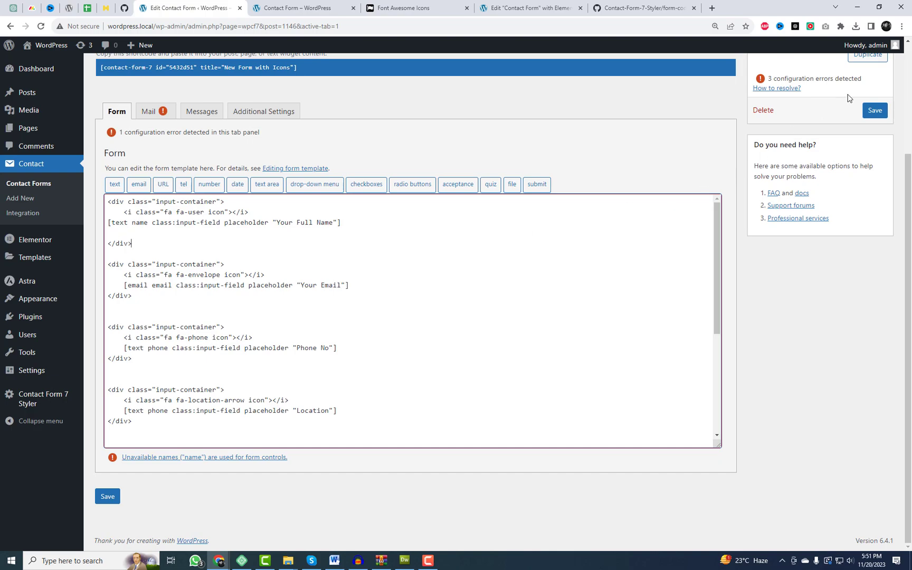
pyautogui.click(874, 111)
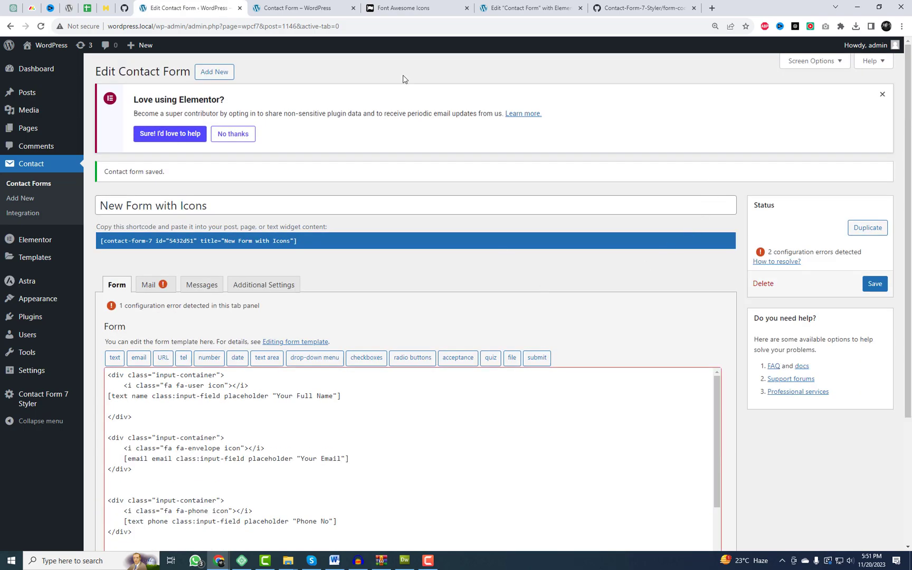
# Reload the live page, check the Your Full Name field, then select the first field block.
pyautogui.click(294, 6)
pyautogui.rightClick(649, 182)
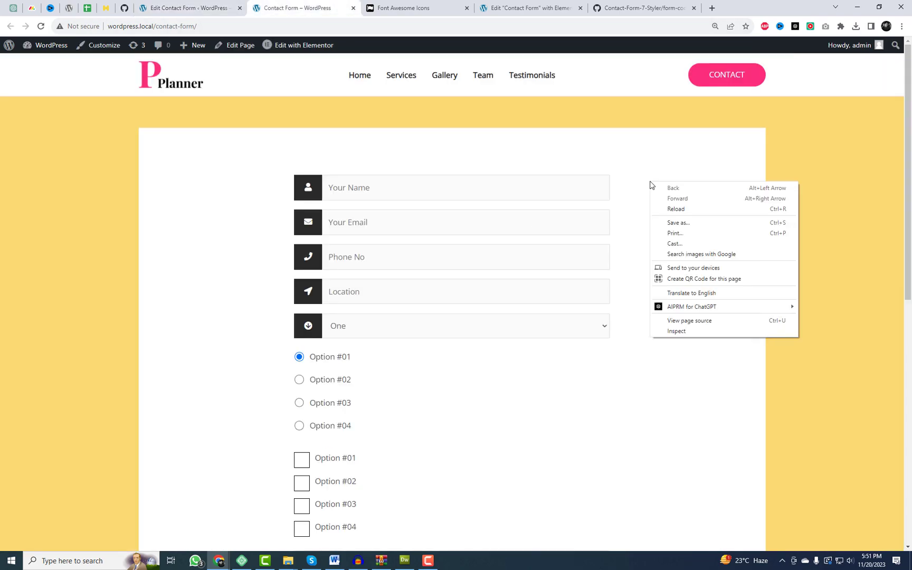
pyautogui.click(669, 216)
pyautogui.click(383, 192)
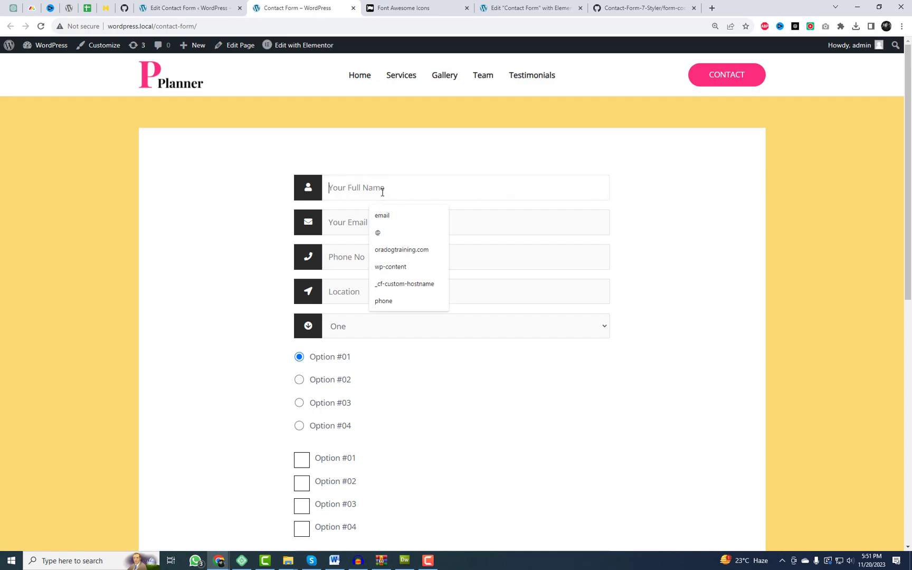
pyautogui.click(361, 156)
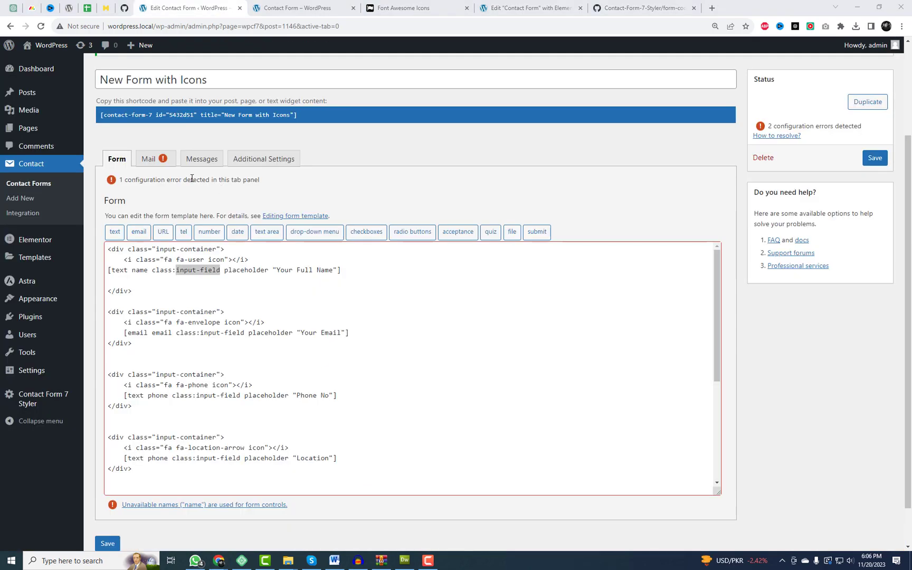
pyautogui.moveTo(151, 292); pyautogui.dragTo(104, 250)
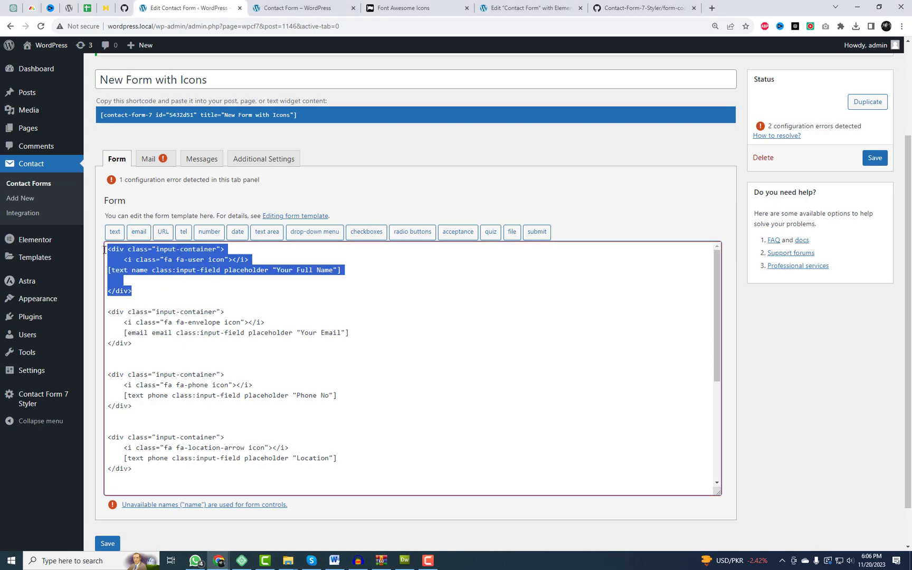
# Duplicate the first field block below itself and delete the copy's Your Full Name tag.
pyautogui.hotkey('ctrl', 'c')
pyautogui.click(145, 291)
pyautogui.press('Return')
pyautogui.press('Return')
pyautogui.hotkey('ctrl', 'v')
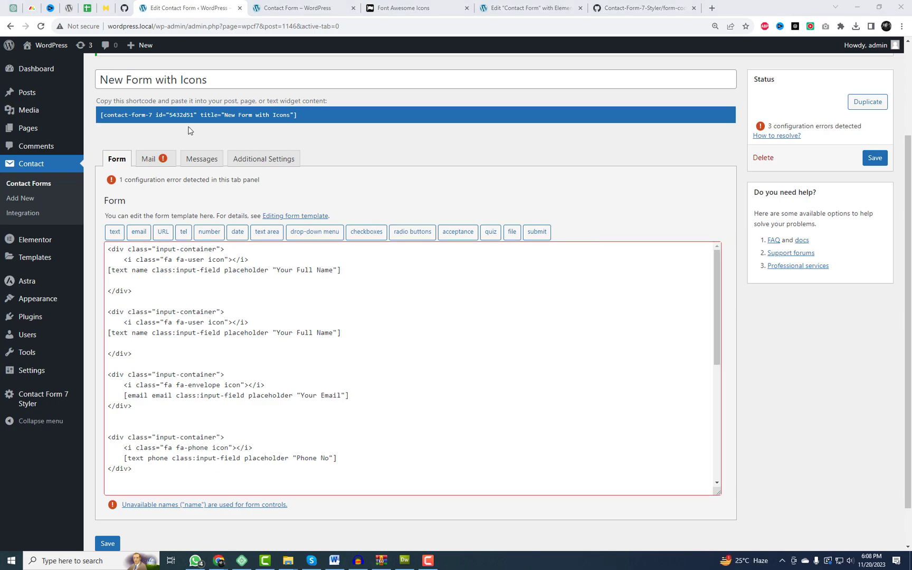
pyautogui.moveTo(350, 333); pyautogui.dragTo(103, 333)
pyautogui.press('BackSpace')
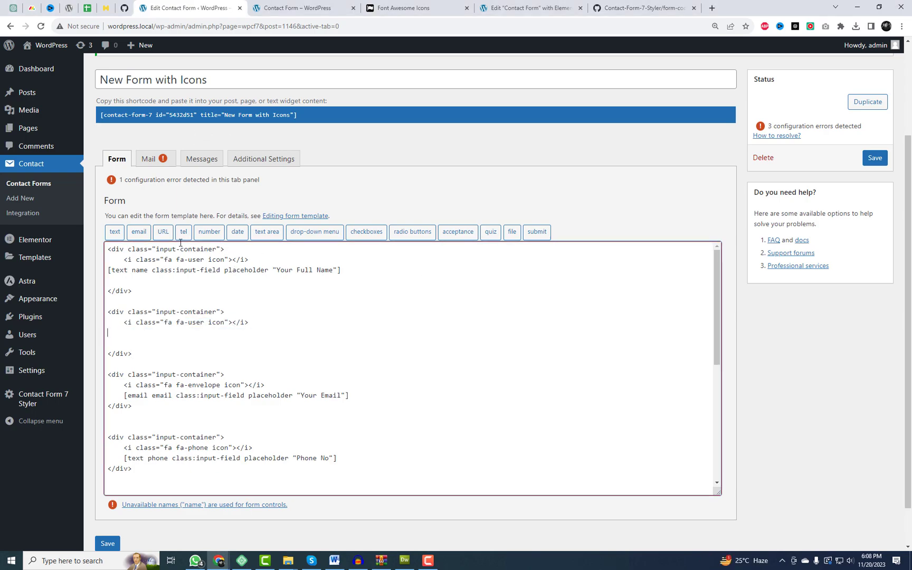
# Insert a text tag named cityname with placeholder City and class input-field, then select its icon class.
pyautogui.click(115, 231)
pyautogui.moveTo(417, 217); pyautogui.dragTo(332, 224)
pyautogui.write('cityname')
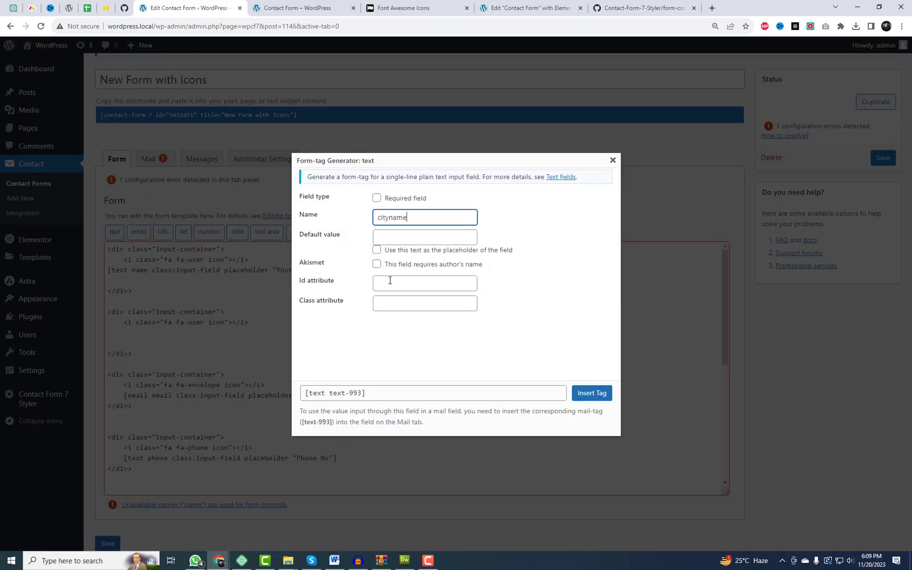
pyautogui.click(396, 238)
pyautogui.write('City')
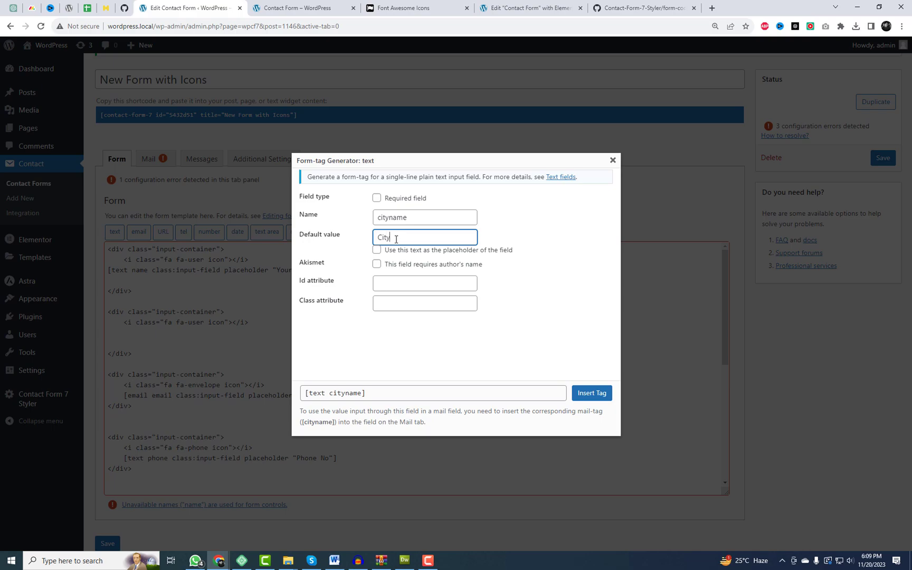
pyautogui.click(376, 249)
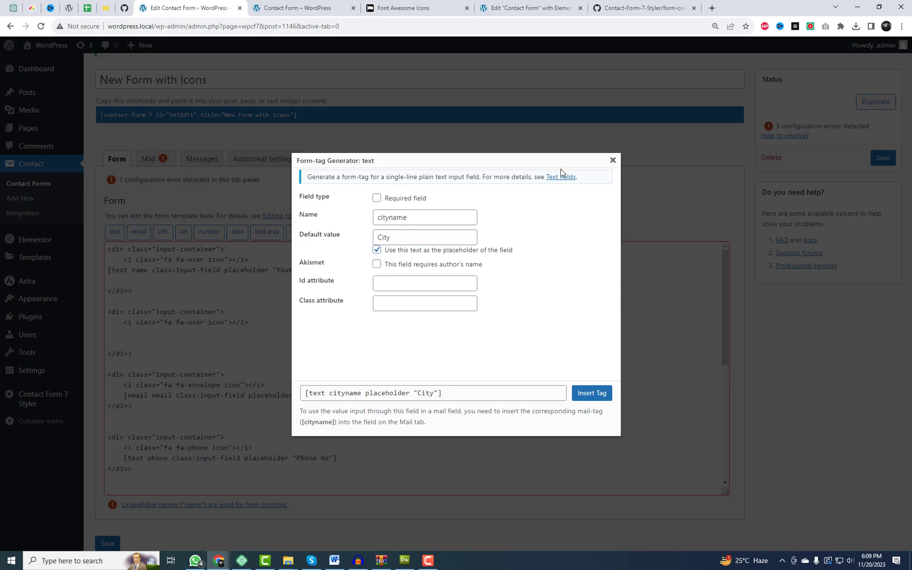
pyautogui.click(426, 303)
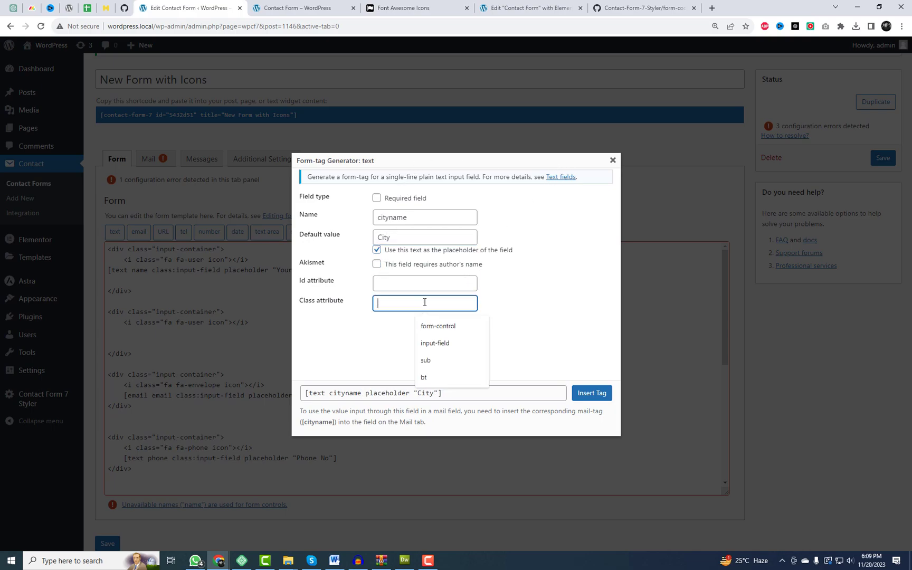
pyautogui.click(435, 343)
pyautogui.click(591, 393)
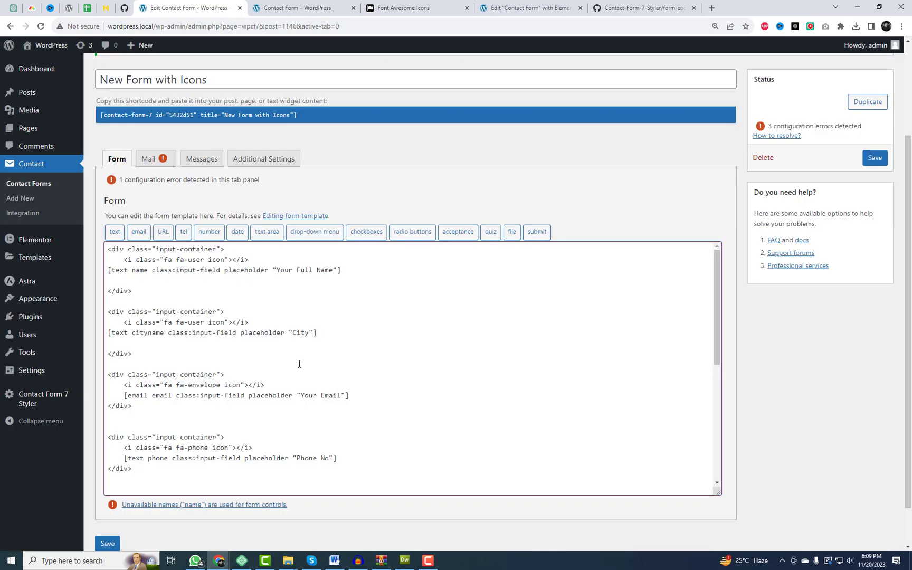
pyautogui.moveTo(176, 323); pyautogui.dragTo(201, 323)
# Copy the fa-address-book class name from Font Awesome's address-book icon page.
pyautogui.click(403, 8)
pyautogui.scroll(-4, 228, 455)
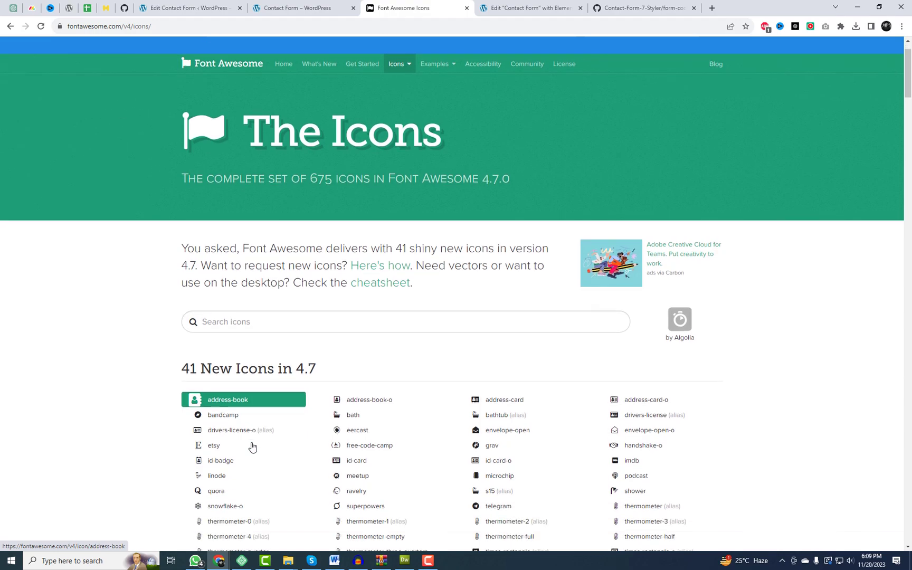
pyautogui.click(230, 264)
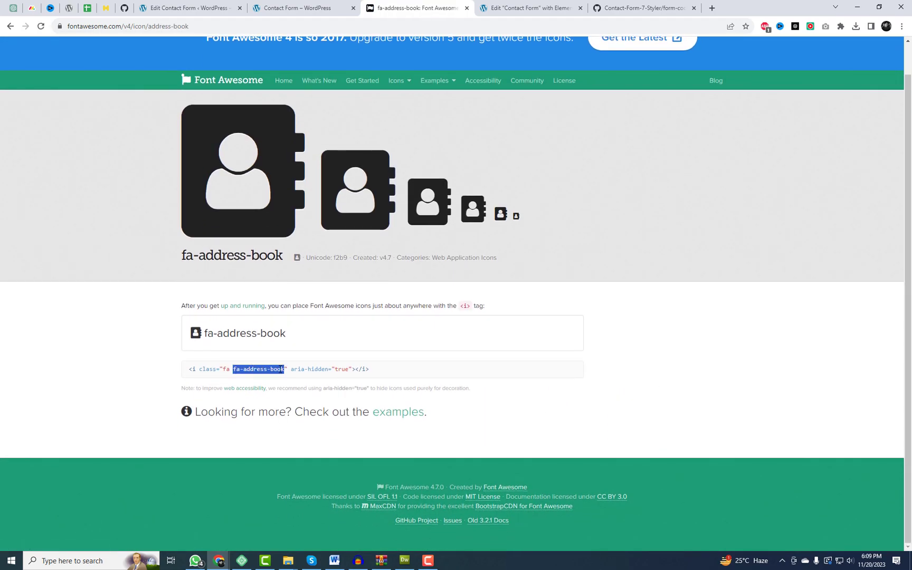
pyautogui.rightClick(284, 369)
pyautogui.click(301, 377)
pyautogui.click(185, 7)
# Paste fa-address-book as the City icon, save, and check the City field on the live page.
pyautogui.hotkey('ctrl', 'v')
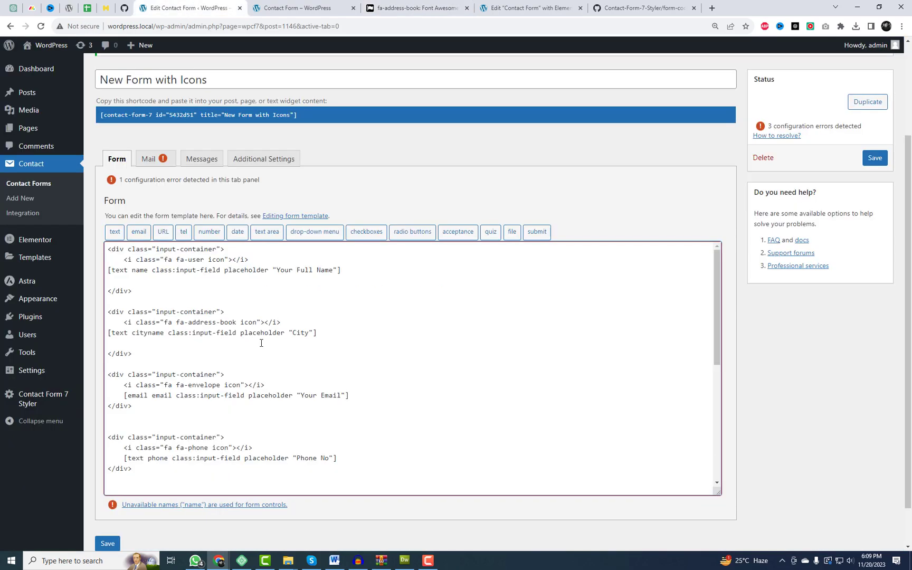
pyautogui.click(875, 157)
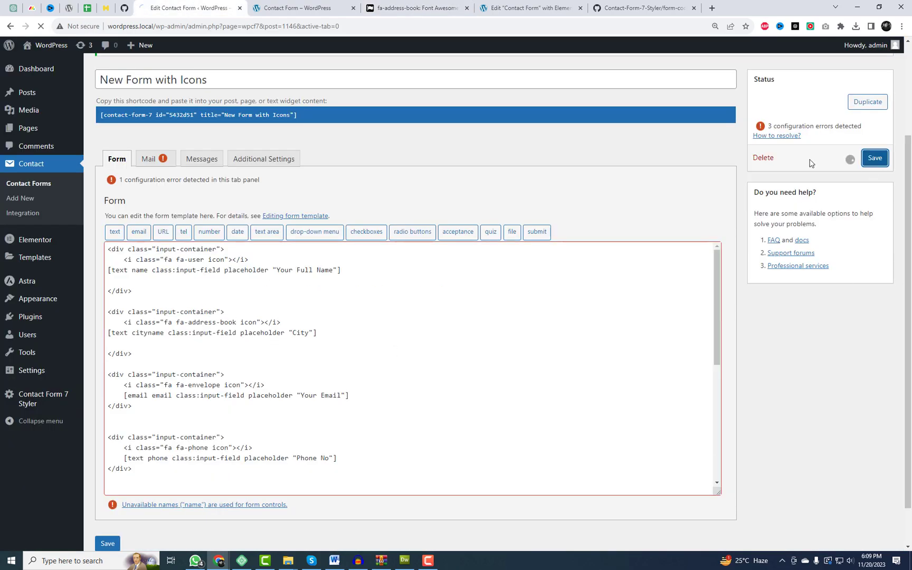
pyautogui.click(296, 7)
pyautogui.rightClick(429, 132)
pyautogui.click(457, 159)
pyautogui.click(359, 224)
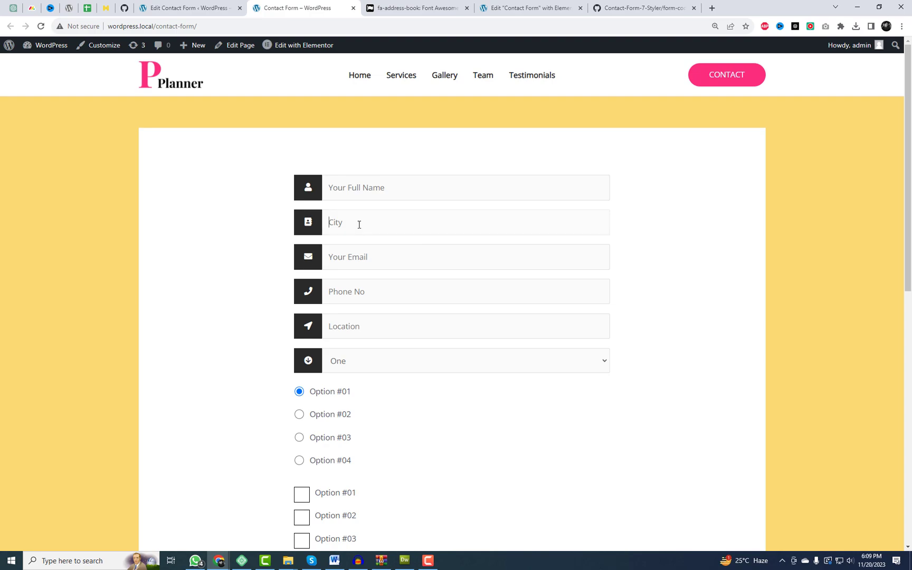
pyautogui.click(187, 7)
# Duplicate the City field block below itself in the template.
pyautogui.scroll(-2, 226, 364)
pyautogui.moveTo(132, 338); pyautogui.dragTo(107, 297)
pyautogui.hotkey('ctrl', 'c')
pyautogui.click(154, 338)
pyautogui.press('Return')
pyautogui.press('Return')
pyautogui.hotkey('ctrl', 'v')
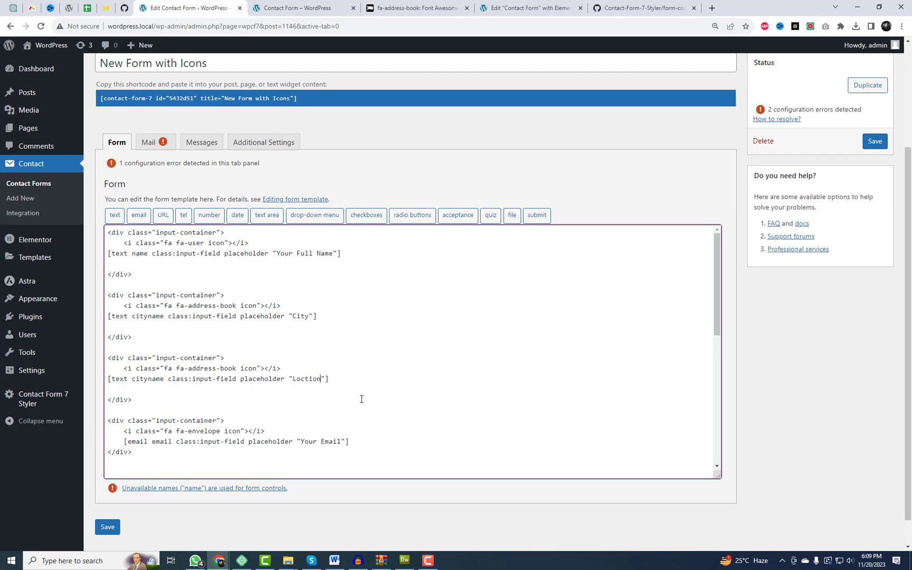
# Select the fa-id-card class name on Font Awesome's id-card icon page.
pyautogui.click(372, 11)
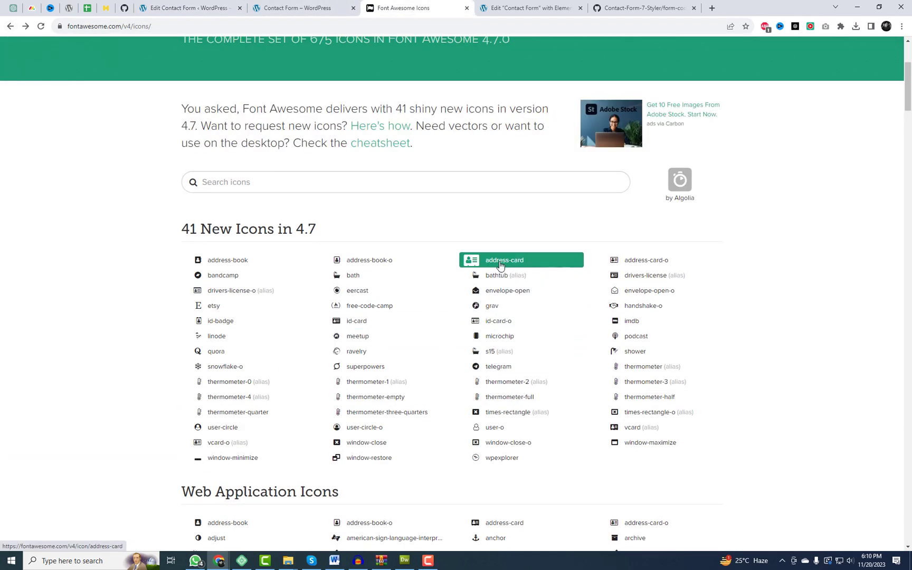
pyautogui.click(632, 277)
pyautogui.moveTo(233, 401); pyautogui.dragTo(244, 403)
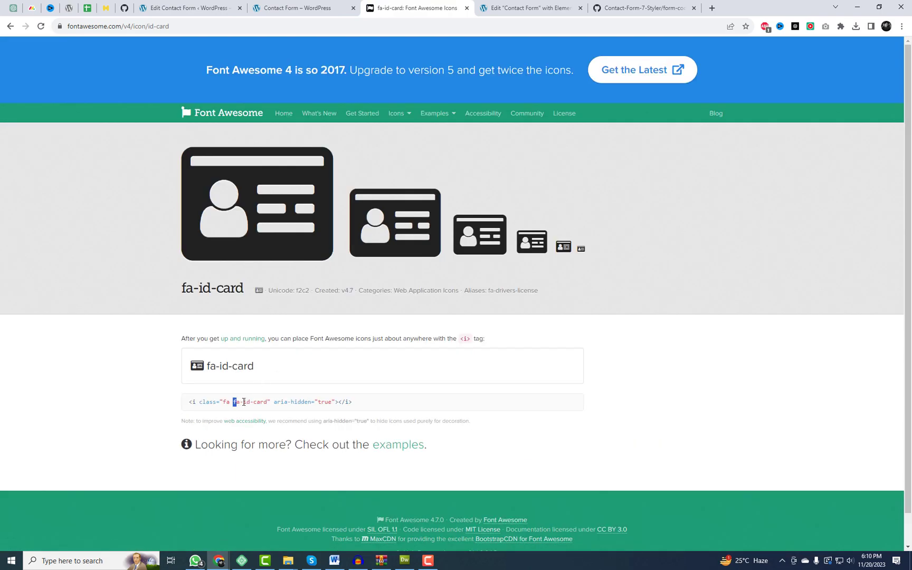
pyautogui.click(208, 5)
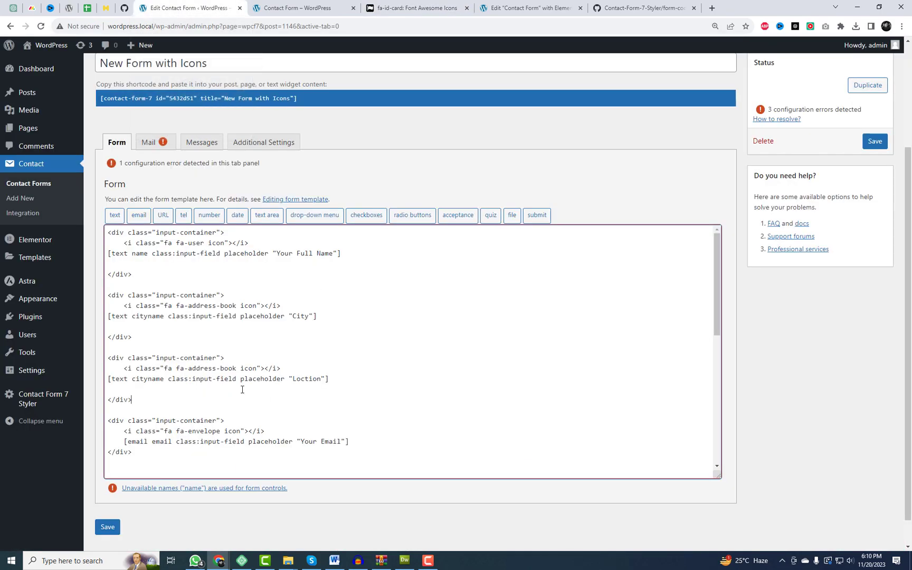
# Switch the third block's icon to fa-id-card, rename cityname to idcard, and save.
pyautogui.moveTo(177, 369); pyautogui.dragTo(238, 368)
pyautogui.hotkey('ctrl', 'v')
pyautogui.doubleClick(157, 382)
pyautogui.write('idcard')
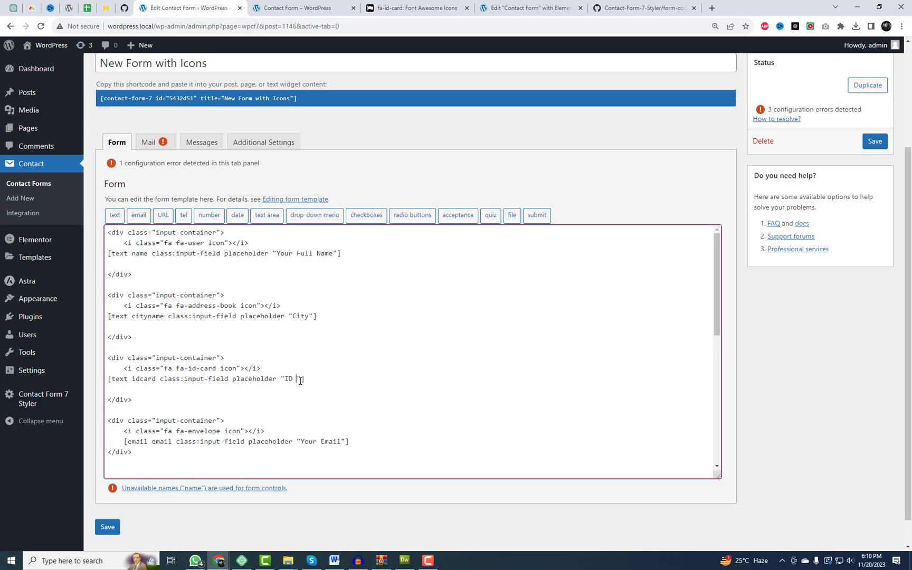
pyautogui.hotkey('ctrl', 's')
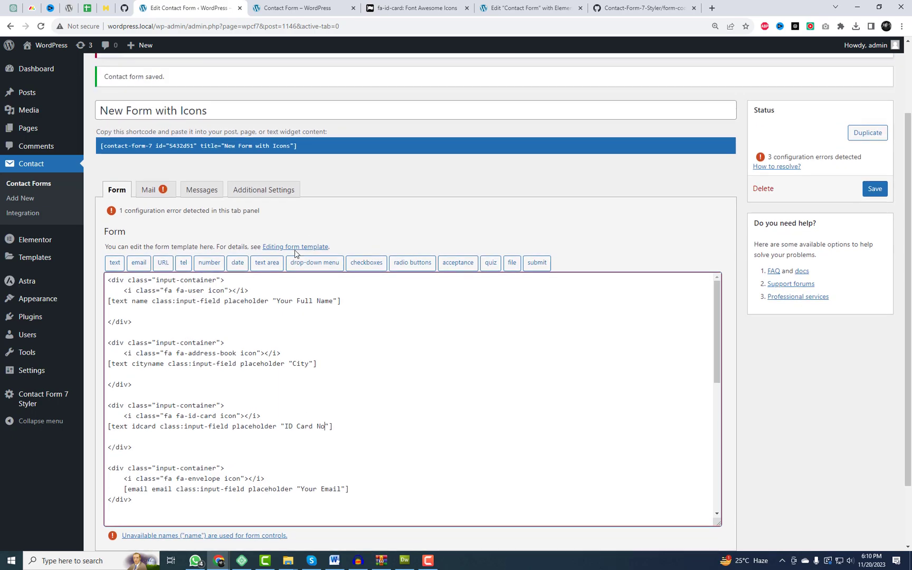
# Add a 'City Name: [cityname]' line below the Checkboxes line in the mail body and save.
pyautogui.click(153, 189)
pyautogui.click(153, 219)
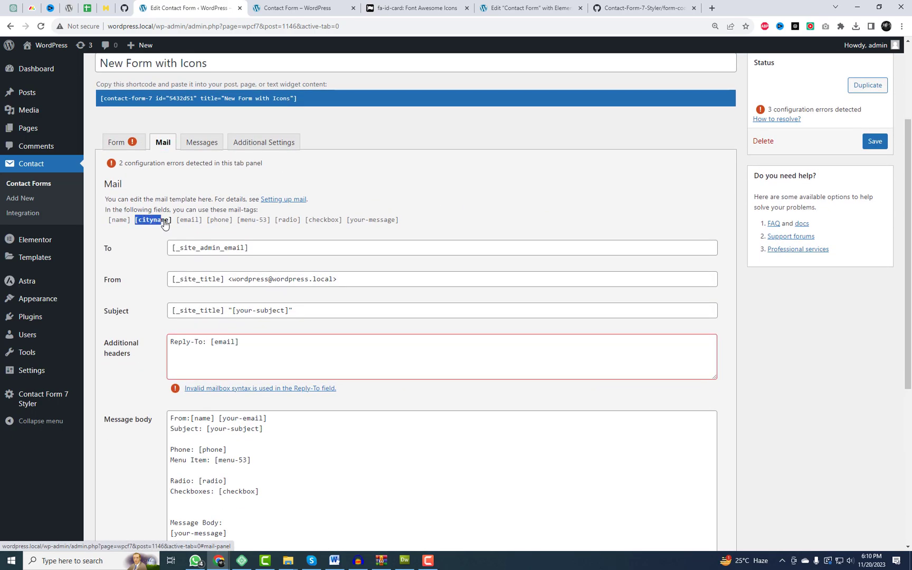
pyautogui.scroll(-3, 224, 377)
pyautogui.click(272, 352)
pyautogui.press('Return')
pyautogui.press('Return')
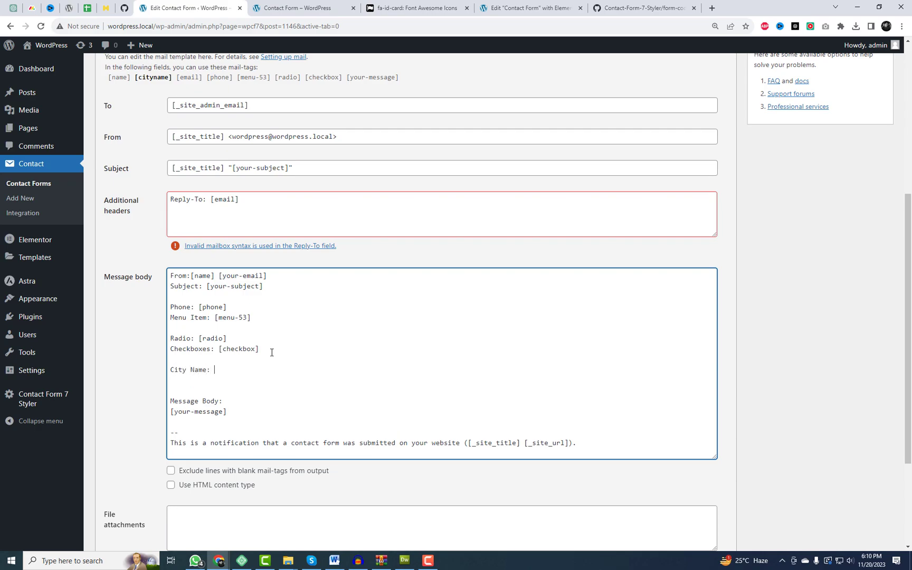
pyautogui.write('City Name:')
pyautogui.hotkey('ctrl', 'v')
pyautogui.scroll(2, 272, 352)
pyautogui.click(874, 93)
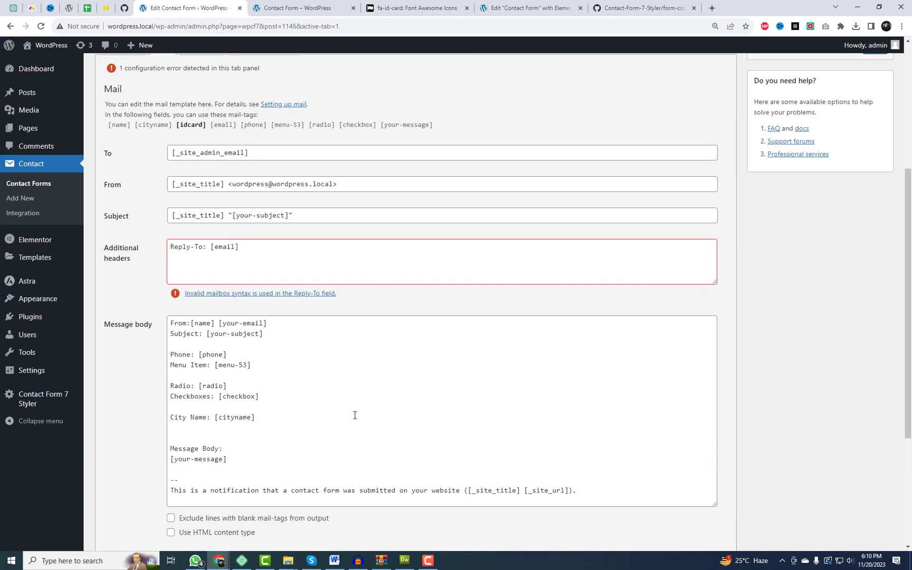
# Copy the [idcard] mail-tag and place the caret below the City Name line.
pyautogui.scroll(2, 285, 322)
pyautogui.click(203, 221)
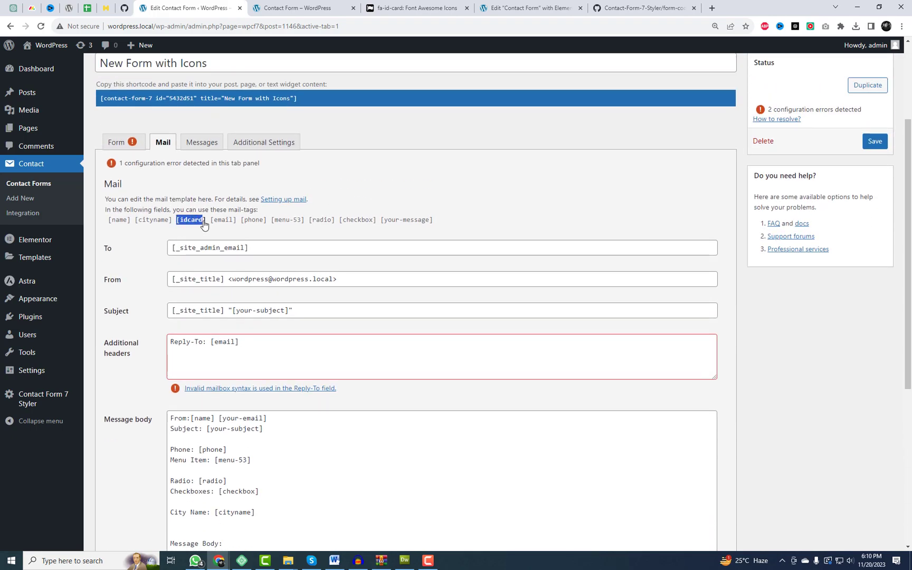
pyautogui.scroll(-5, 208, 227)
pyautogui.click(205, 240)
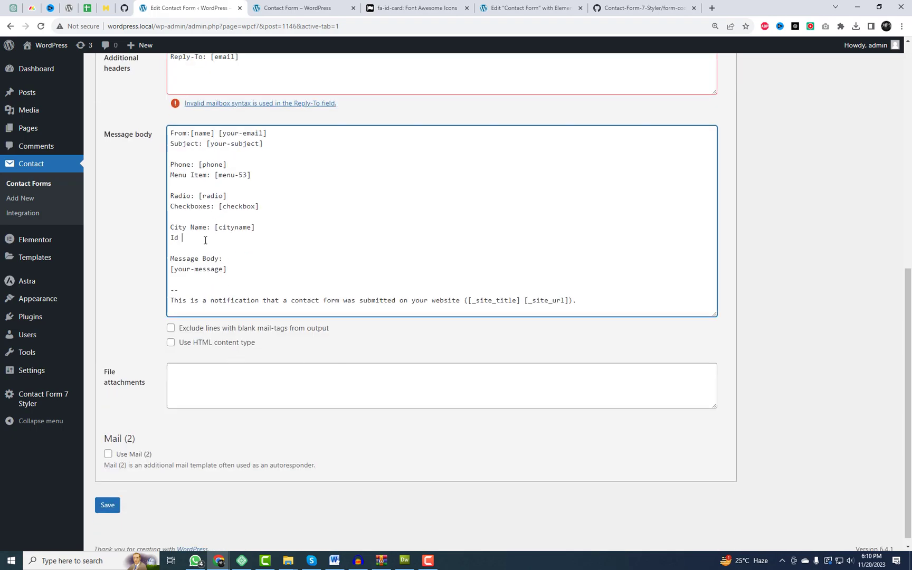
pyautogui.scroll(7, 260, 249)
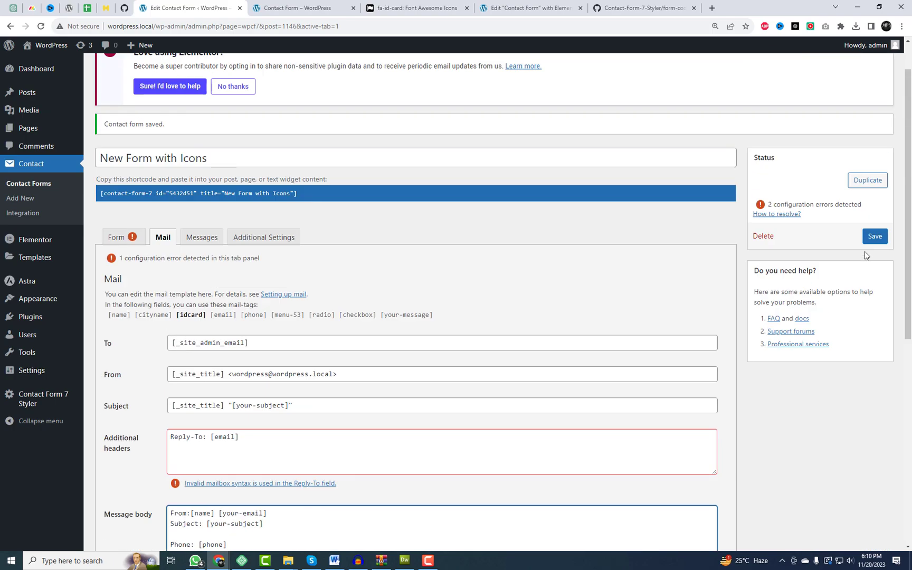
# Reload the live Contact Form page and scroll through the form to check the new ID Card No field.
pyautogui.hotkey('ctrl', 'Tab')
pyautogui.rightClick(501, 143)
pyautogui.click(522, 169)
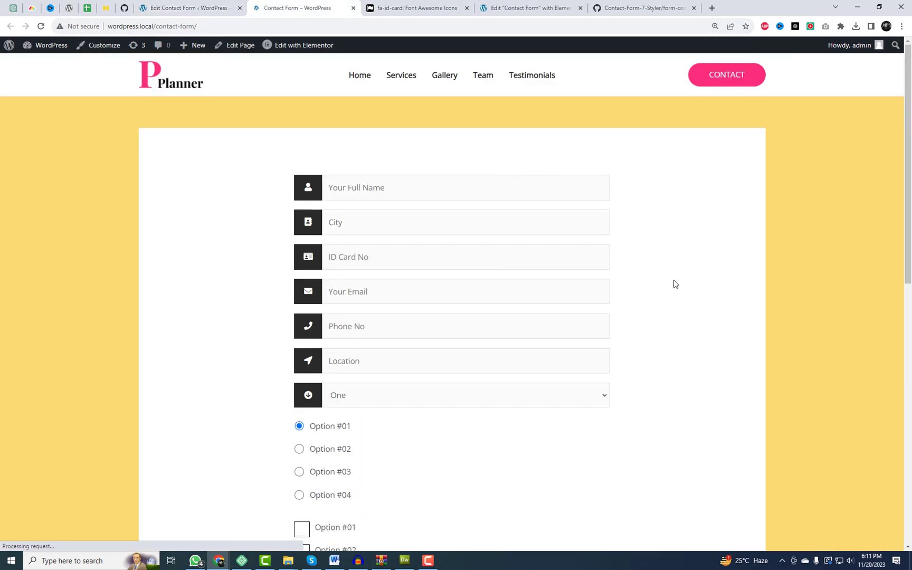
pyautogui.scroll(-1, 379, 234)
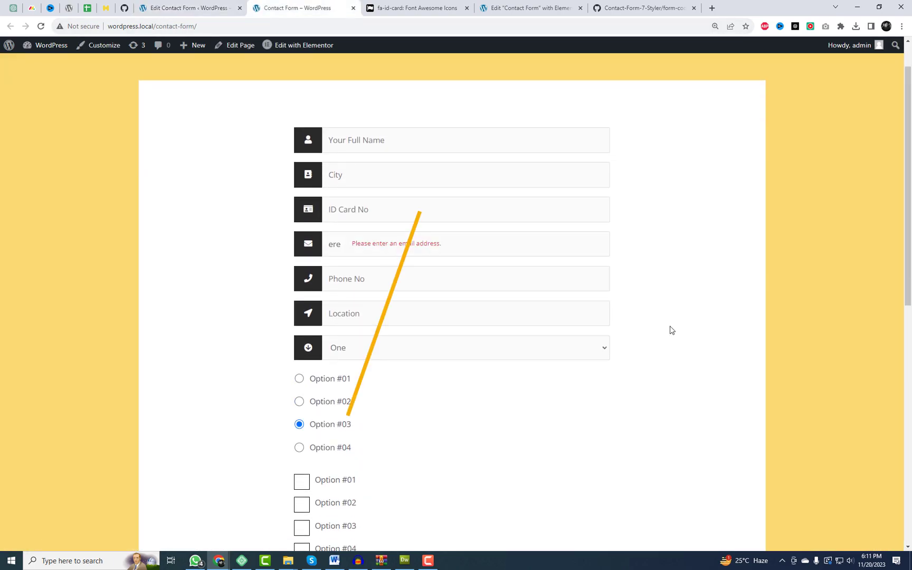
pyautogui.scroll(-1, 429, 256)
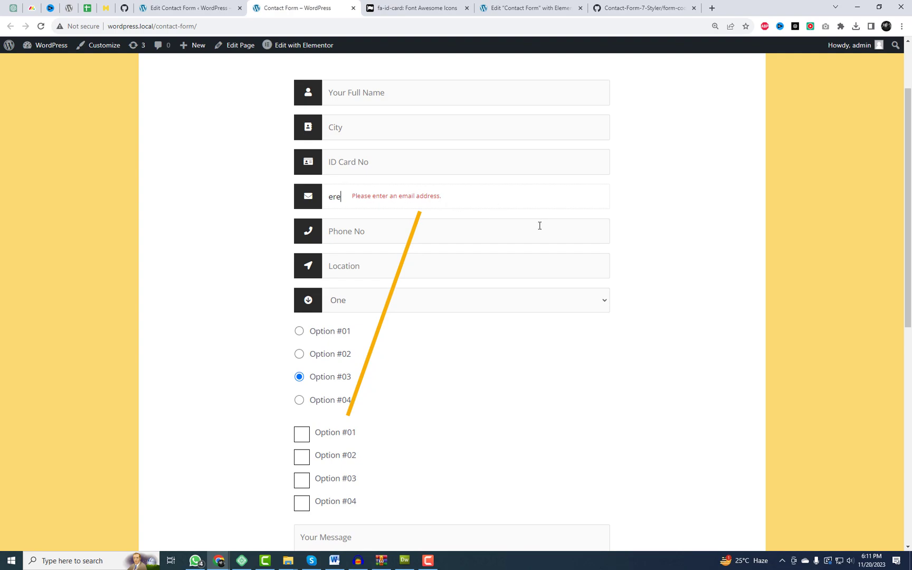
pyautogui.scroll(-2, 607, 357)
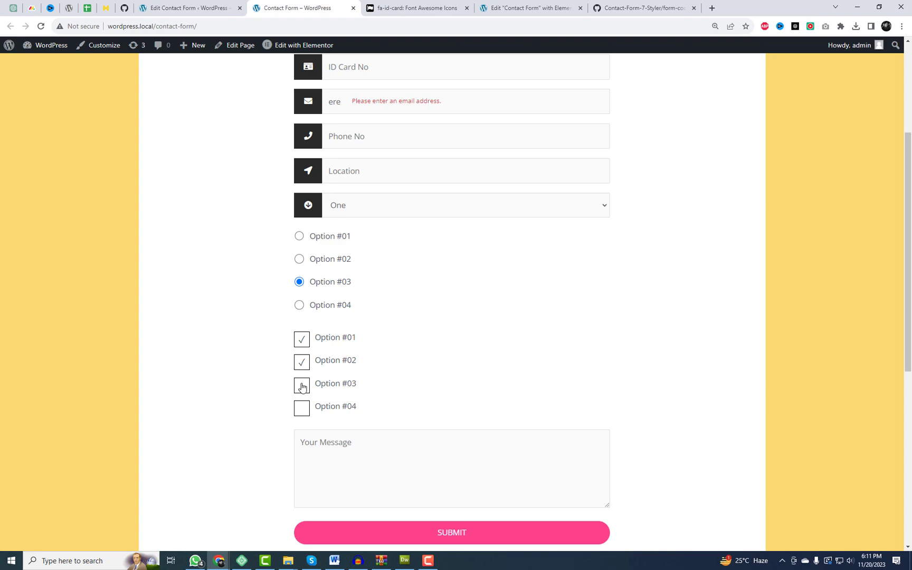
pyautogui.scroll(3, 367, 426)
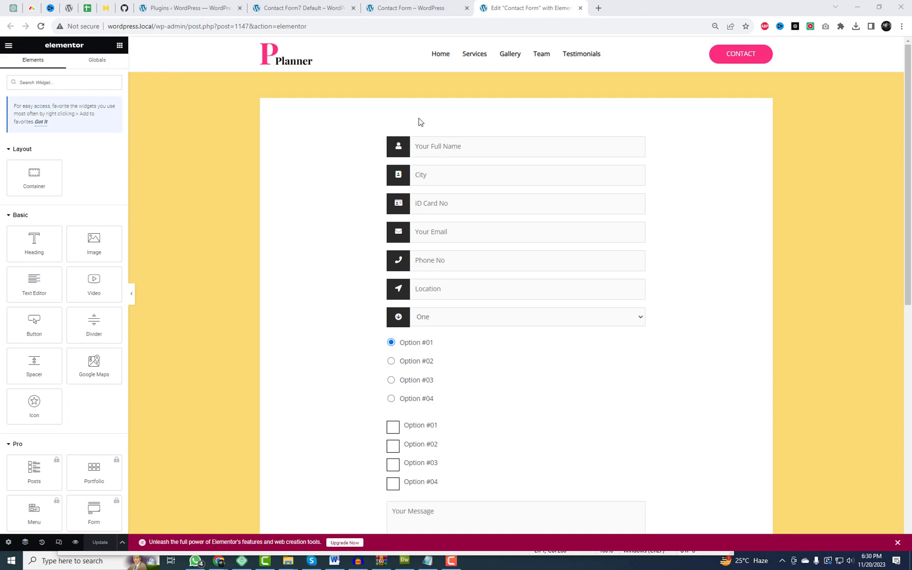
# Make the form's container Full Width at 82% width, then preview the widened Contact Form page.
pyautogui.click(517, 127)
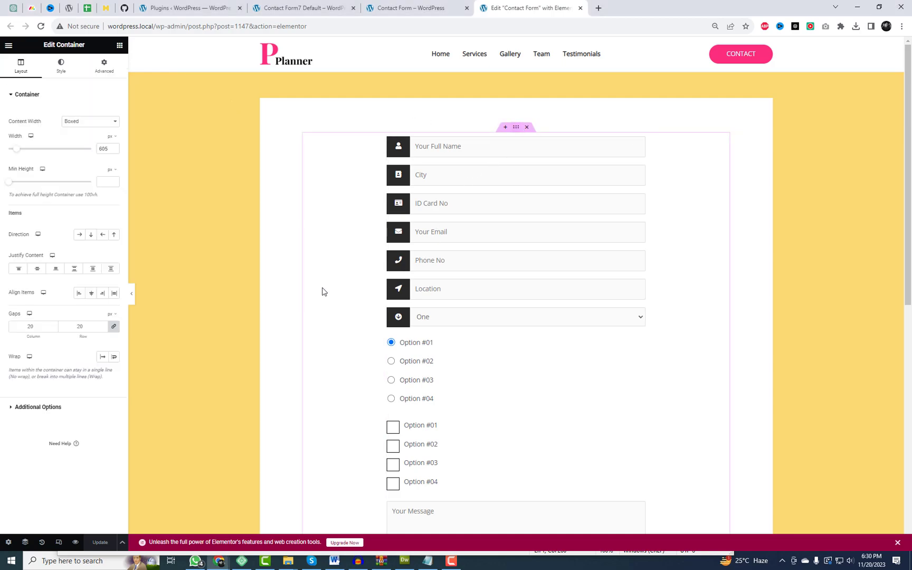
pyautogui.moveTo(305, 296); pyautogui.dragTo(459, 302)
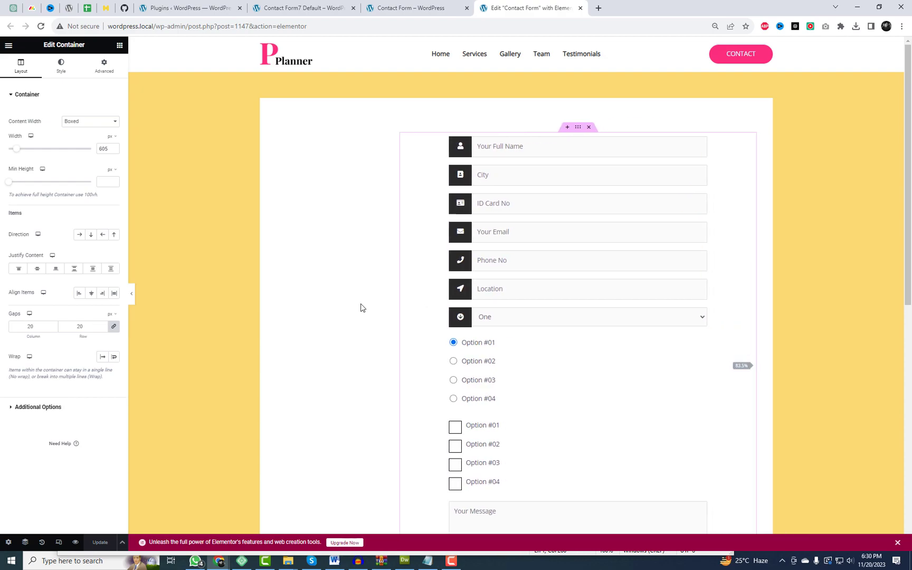
pyautogui.hotkey('ctrl', 'z')
pyautogui.moveTo(93, 156)
pyautogui.mouseDown()
pyautogui.moveTo(45, 154)
pyautogui.moveTo(52, 156)
pyautogui.moveTo(43, 163)
pyautogui.moveTo(116, 167)
pyautogui.moveTo(78, 167)
pyautogui.mouseUp()
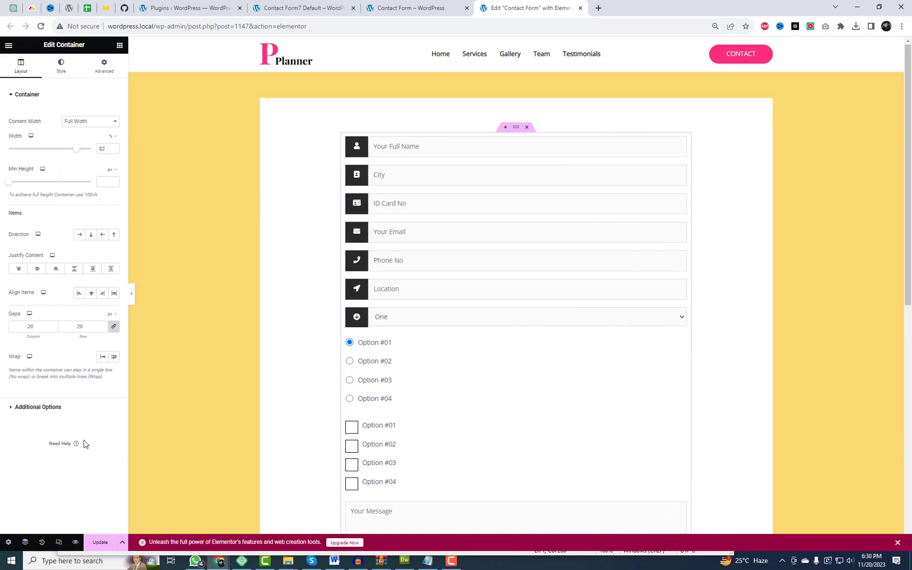
pyautogui.click(75, 543)
pyautogui.scroll(-3, 553, 396)
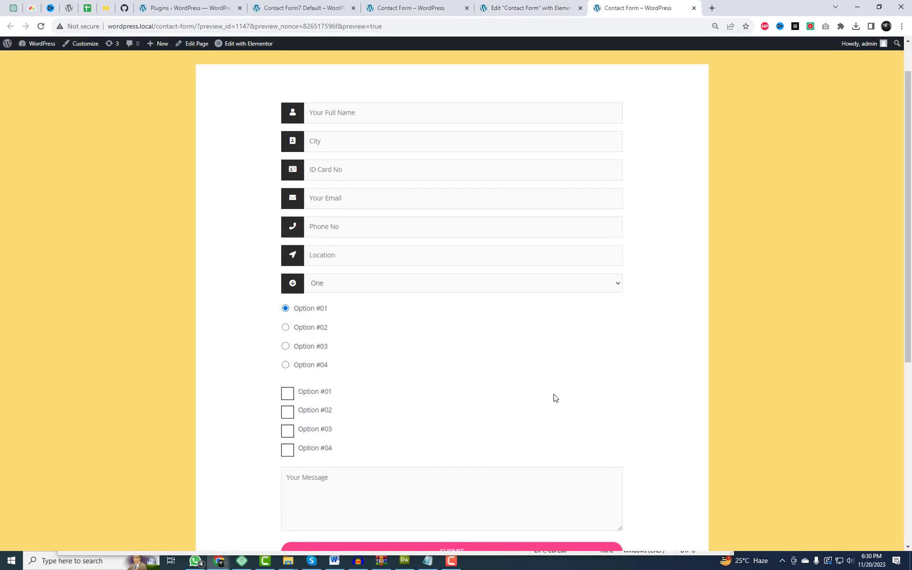